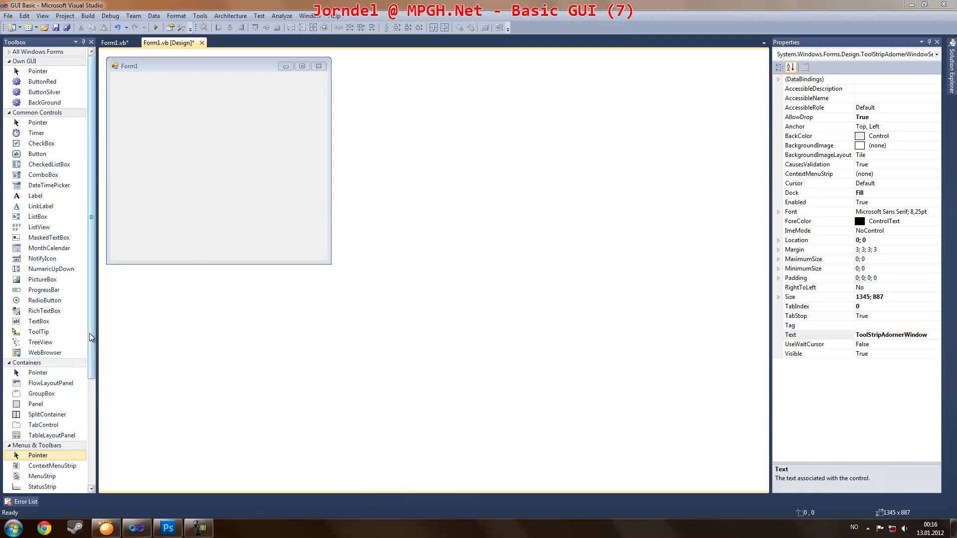
{"action": "left_click_drag", "start_coordinate": [89, 332], "coordinate": [95, 372]}
Place a ContextMenuStrip on Form1 next to MenuStrip1, then select the menu bar again
{"action": "double_click", "coordinate": [54, 424]}
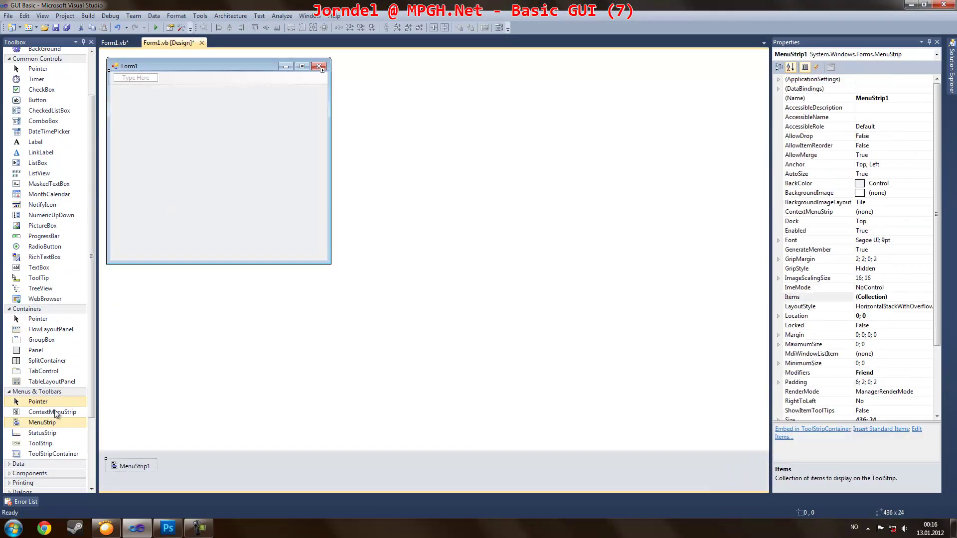
{"action": "left_click_drag", "start_coordinate": [55, 415], "coordinate": [199, 188]}
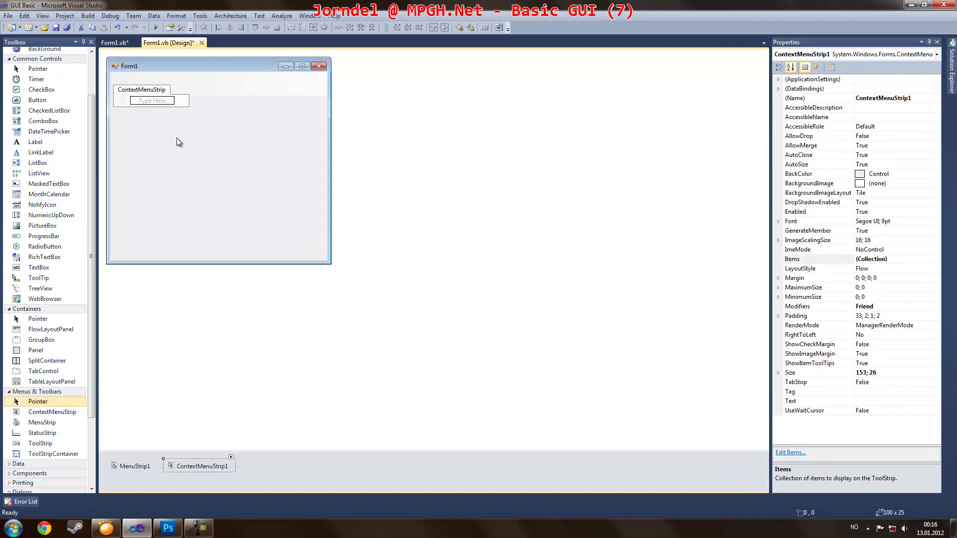
{"action": "left_click", "coordinate": [161, 77]}
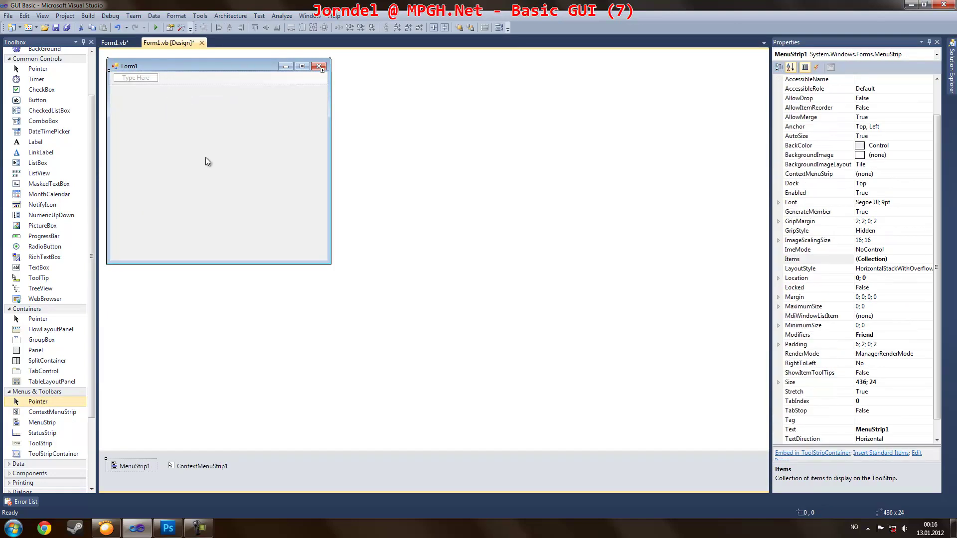
Name the first top-level menu File and add New and Open items beneath it
{"action": "left_click", "coordinate": [137, 79]}
{"action": "type", "text": "Fil"}
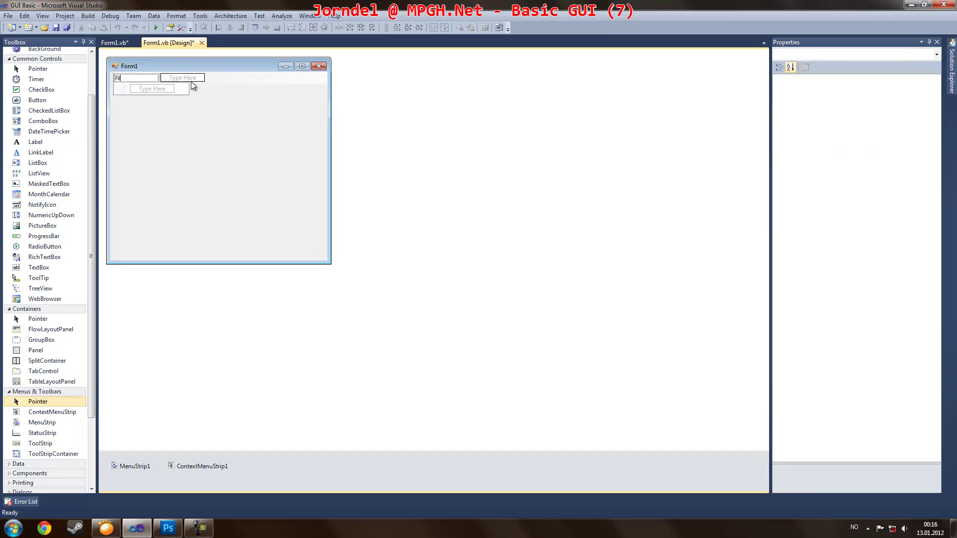
{"action": "type", "text": "e"}
{"action": "left_click", "coordinate": [158, 88]}
{"action": "type", "text": "New"}
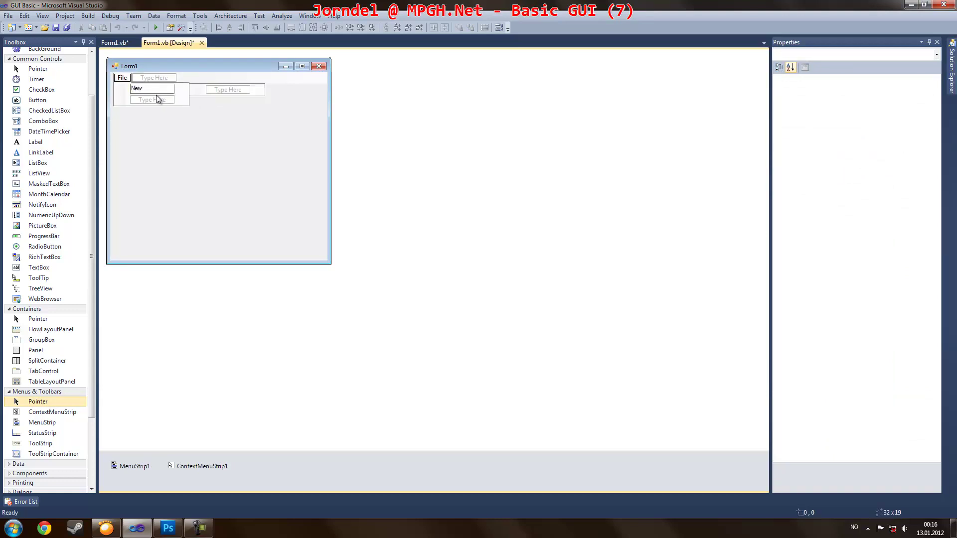
{"action": "left_click", "coordinate": [156, 97]}
{"action": "type", "text": "Open"}
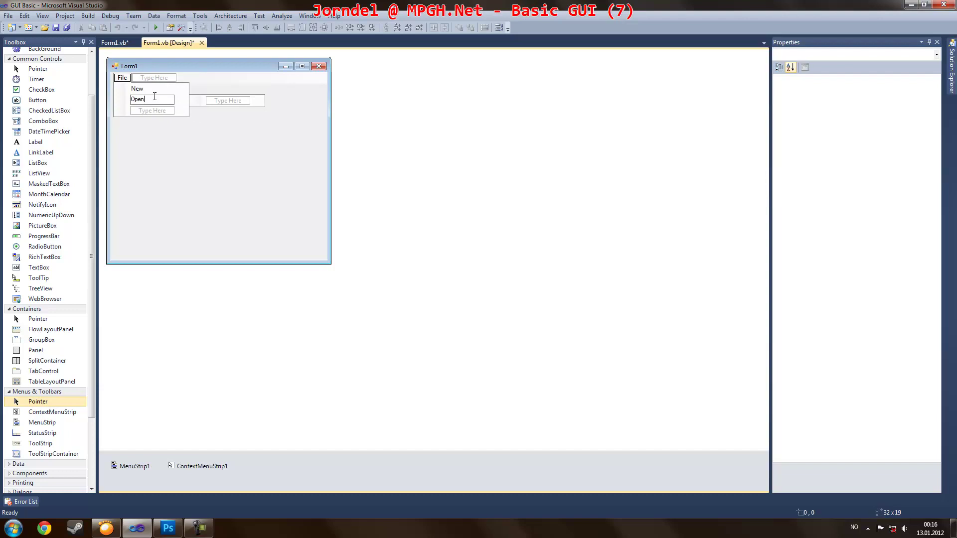
{"action": "key", "text": "Return"}
{"action": "key", "text": "Escape"}
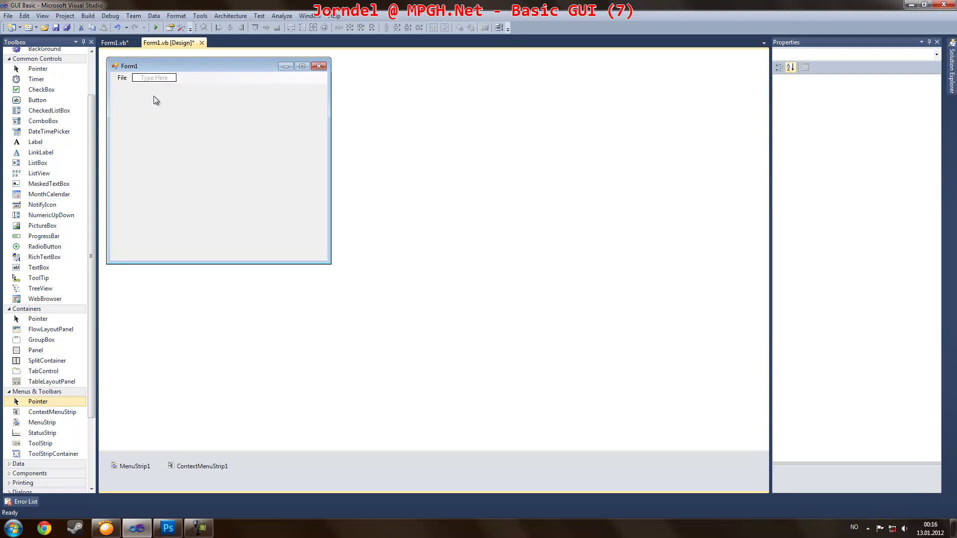
{"action": "left_click", "coordinate": [121, 78]}
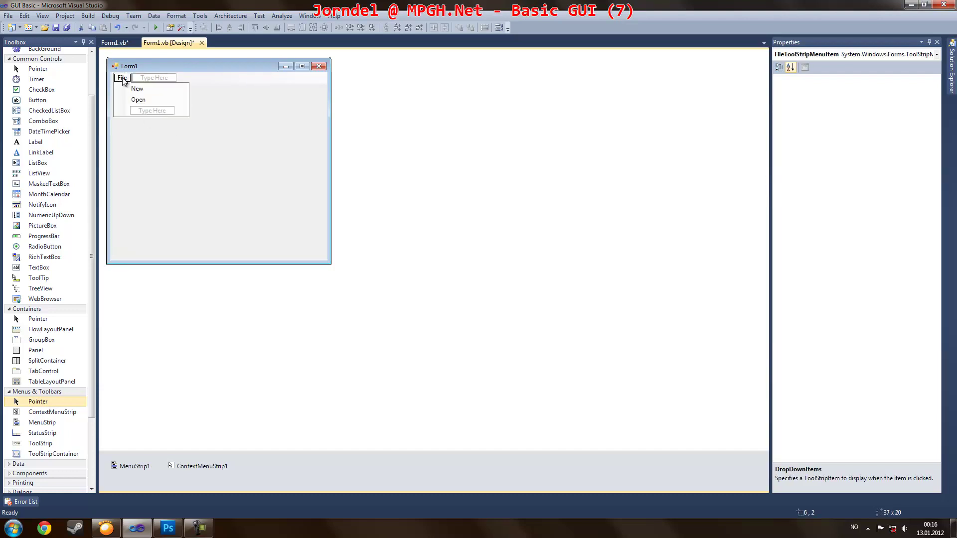
Add Text File, GSC File and File File under New, correcting a typo in File File
{"action": "left_click", "coordinate": [161, 90]}
{"action": "left_click", "coordinate": [223, 91]}
{"action": "type", "text": "Text File"}
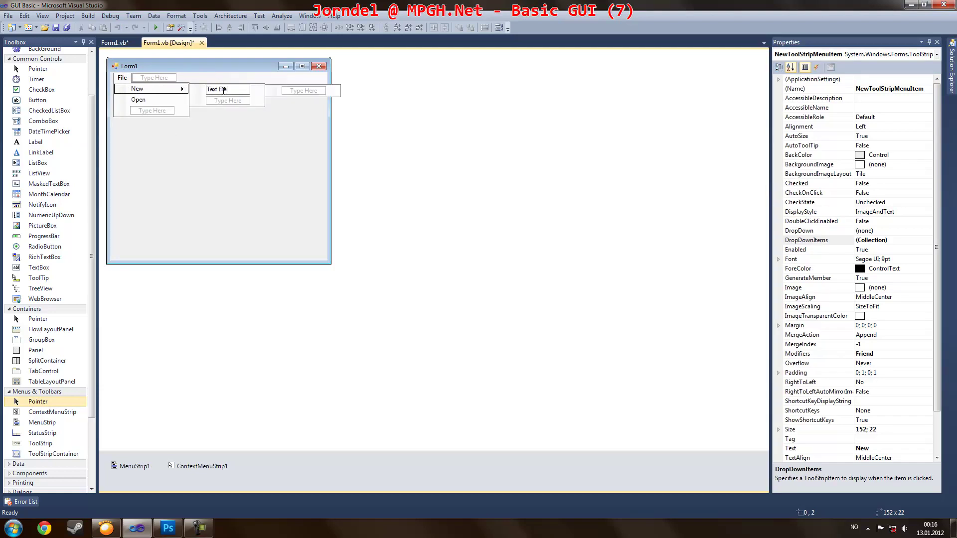
{"action": "left_click", "coordinate": [226, 100]}
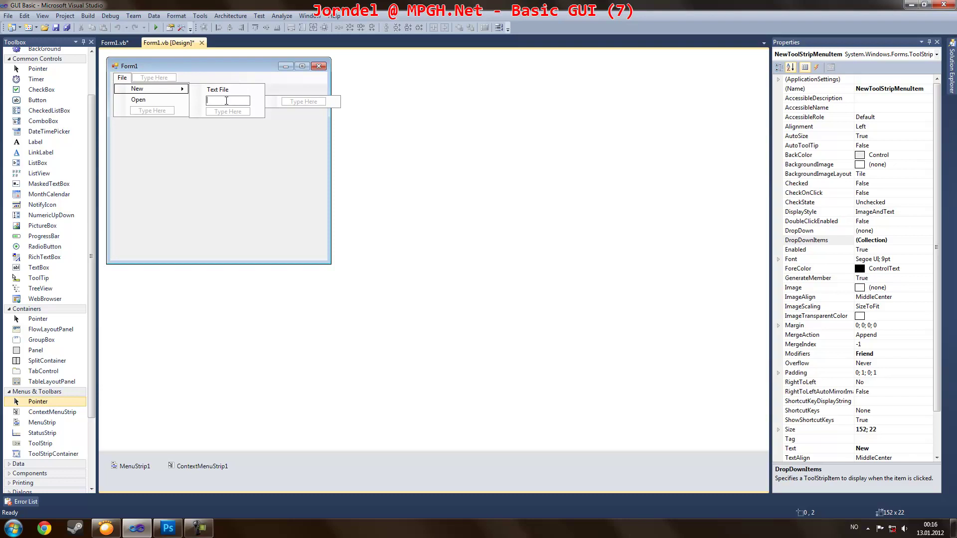
{"action": "type", "text": "GSC File"}
{"action": "key", "text": "Return"}
{"action": "left_click", "coordinate": [218, 112]}
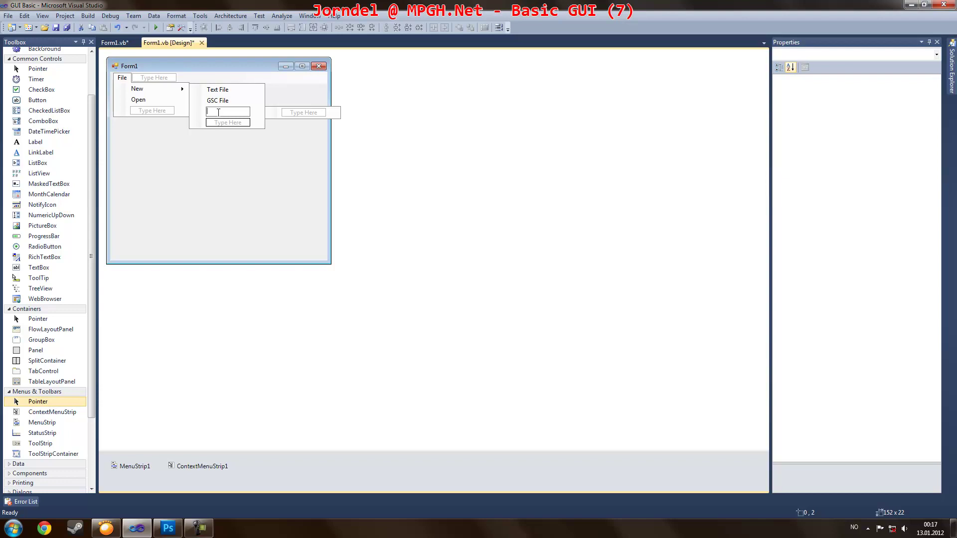
{"action": "type", "text": "Gi"}
{"action": "key", "text": "BackSpace"}
{"action": "left_click_drag", "start_coordinate": [213, 110], "coordinate": [197, 113]}
{"action": "type", "text": "File File"}
{"action": "left_click", "coordinate": [217, 112]}
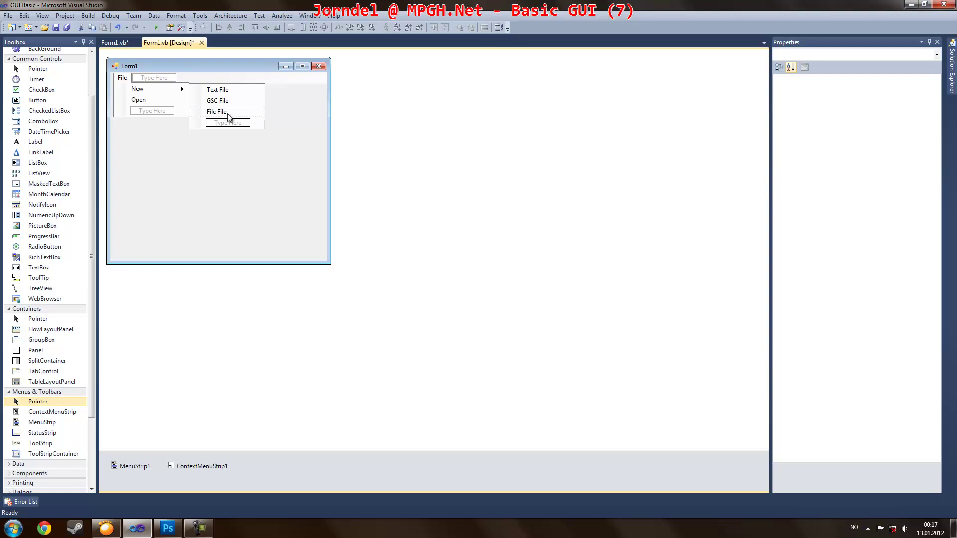
{"action": "mouse_move", "coordinate": [152, 110]}
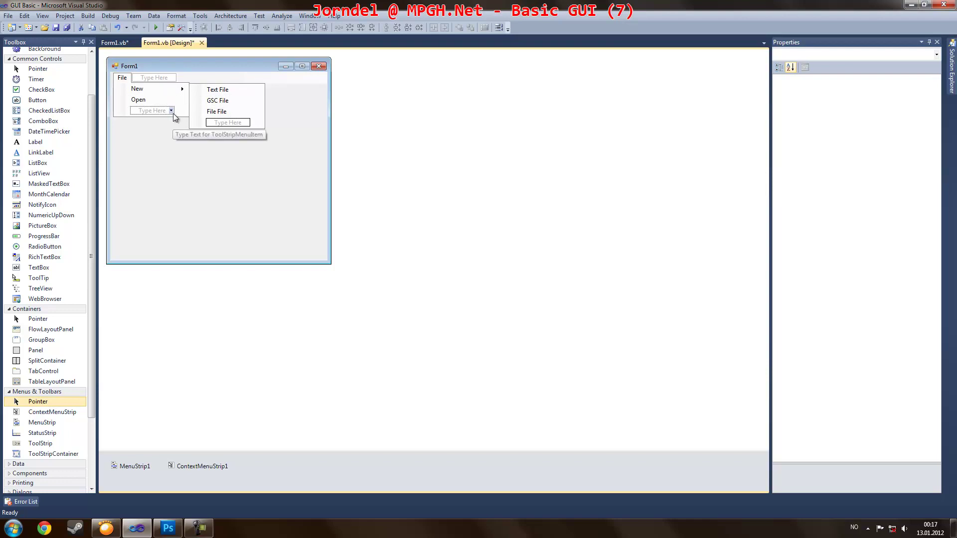
{"action": "left_click", "coordinate": [171, 112]}
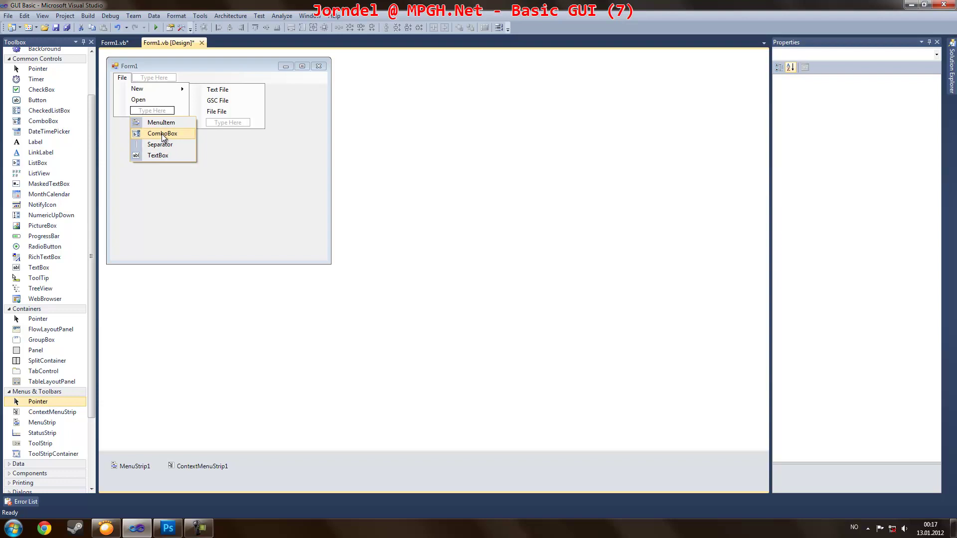
{"action": "left_click", "coordinate": [216, 219]}
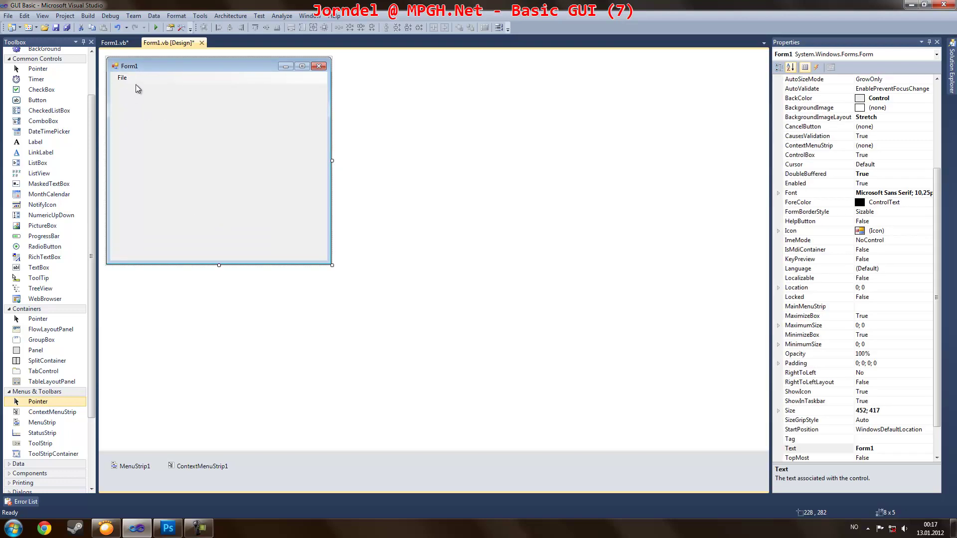
Add an Options menu beside File with Text Color and Text Font items
{"action": "left_click", "coordinate": [140, 76]}
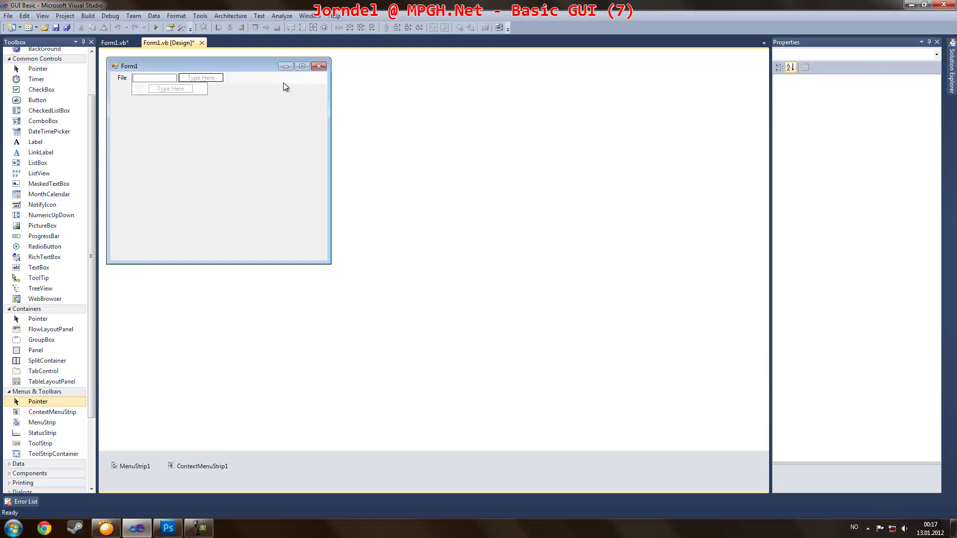
{"action": "type", "text": "Options"}
{"action": "left_click", "coordinate": [168, 88]}
{"action": "type", "text": "Tex"}
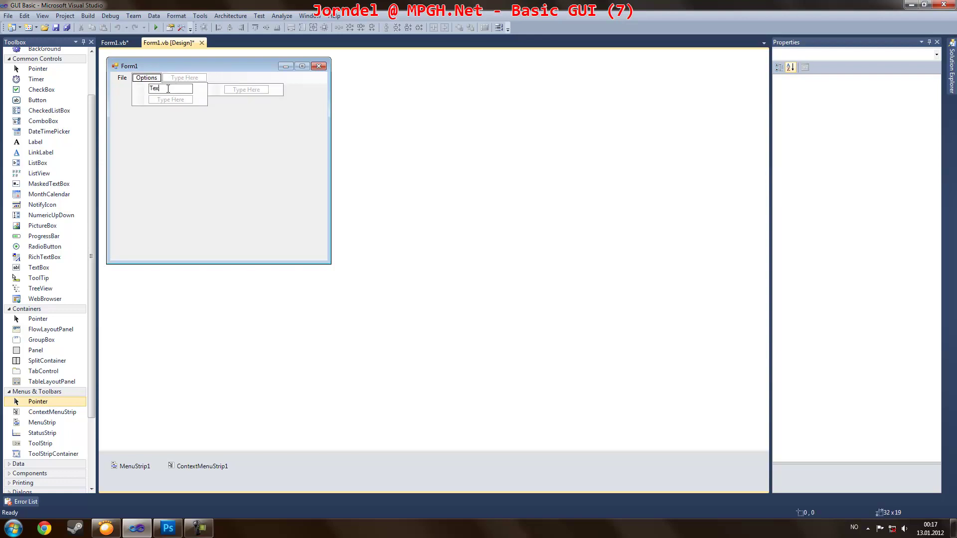
{"action": "type", "text": "t Color"}
{"action": "left_click", "coordinate": [171, 100]}
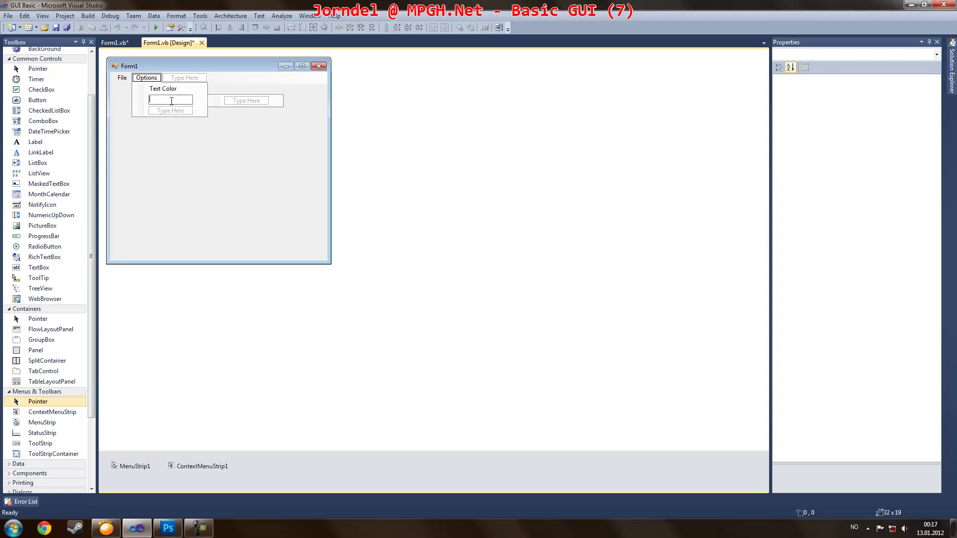
{"action": "type", "text": "Text Font"}
{"action": "key", "text": "Return"}
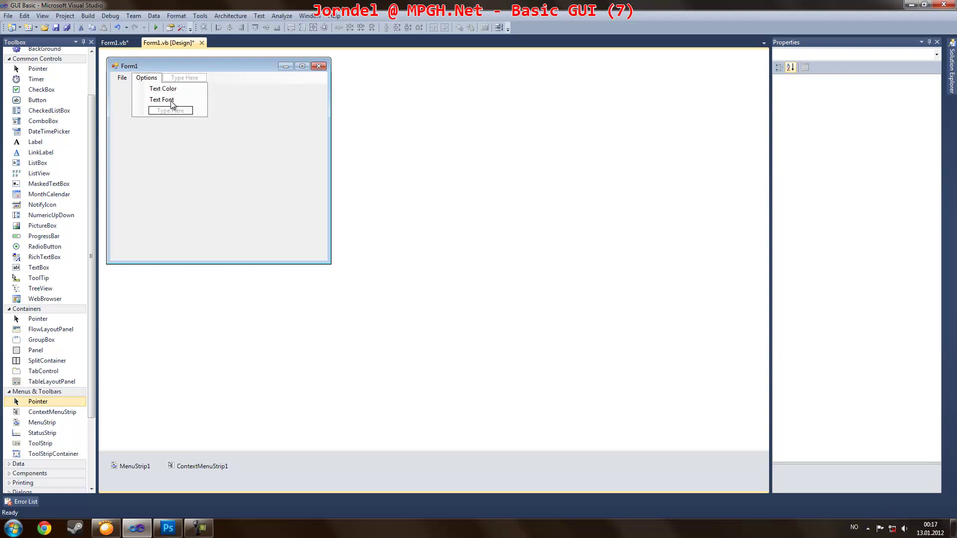
{"action": "left_click", "coordinate": [282, 202]}
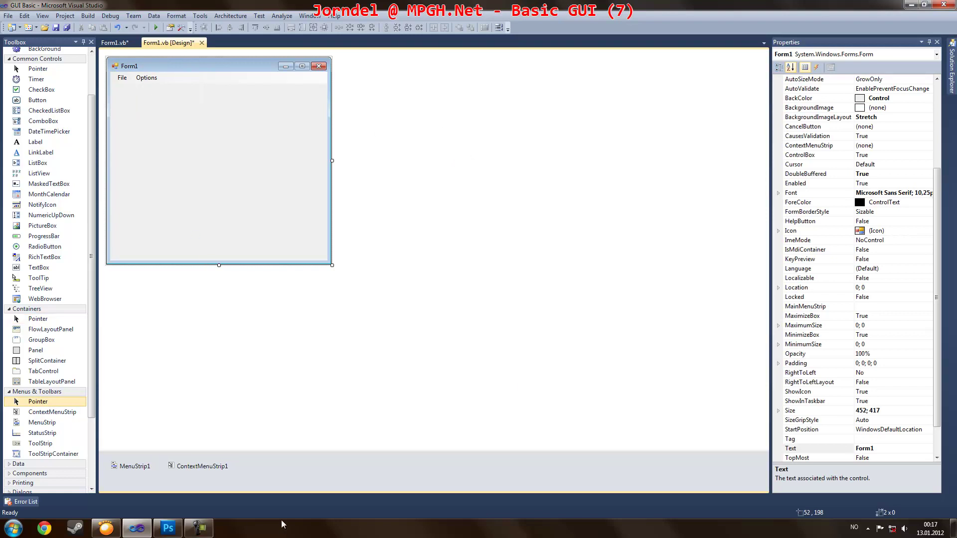
Set ContextMenuStrip1's RenderMode to System and turn off its image and check margins
{"action": "left_click", "coordinate": [197, 468]}
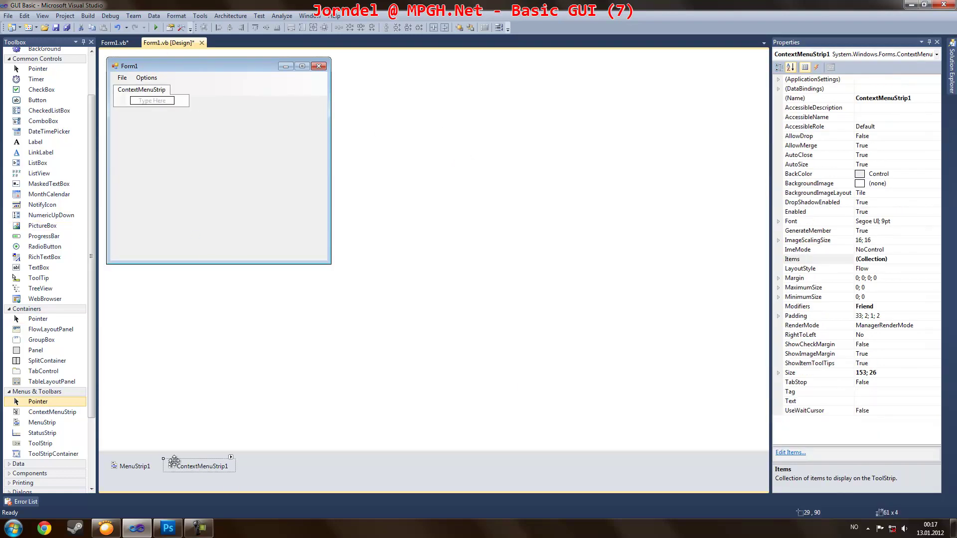
{"action": "left_click", "coordinate": [231, 457]}
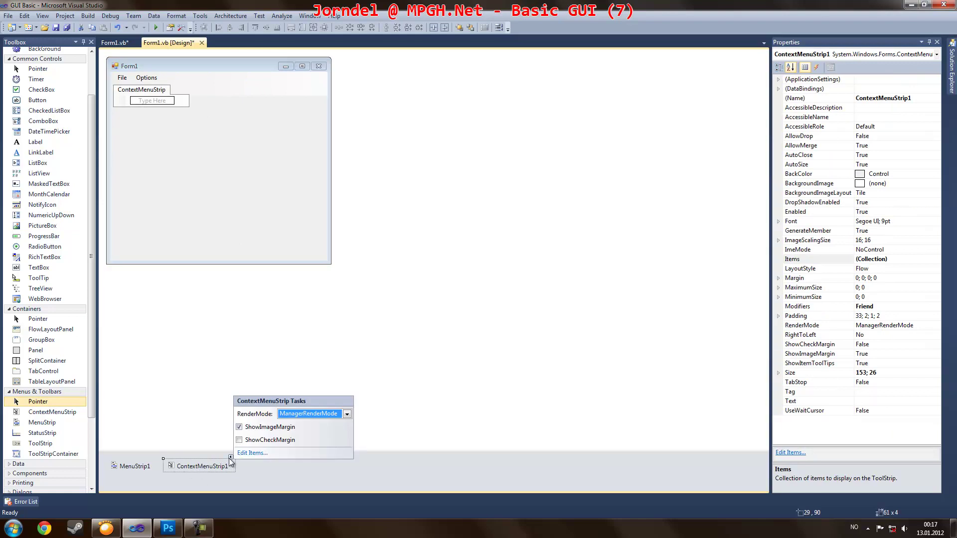
{"action": "left_click", "coordinate": [347, 413]}
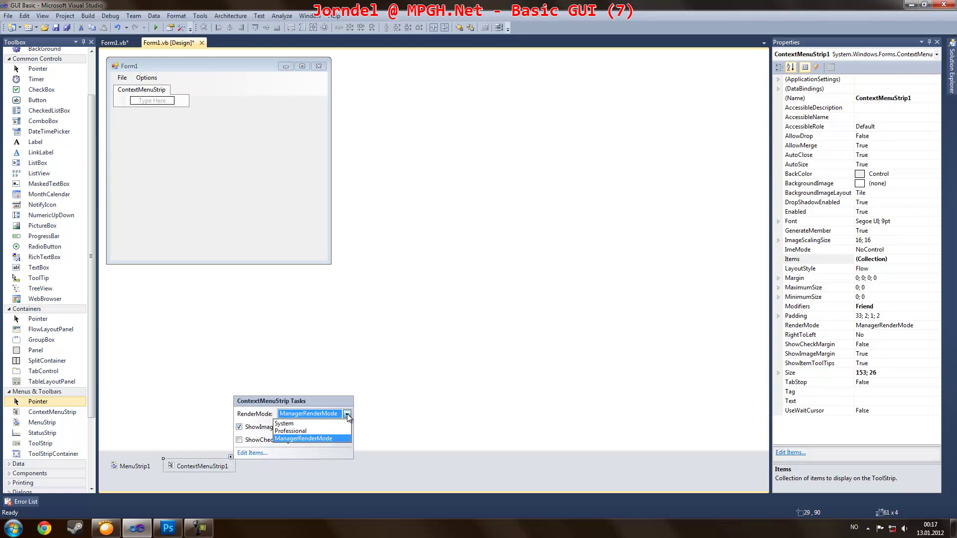
{"action": "left_click", "coordinate": [295, 426]}
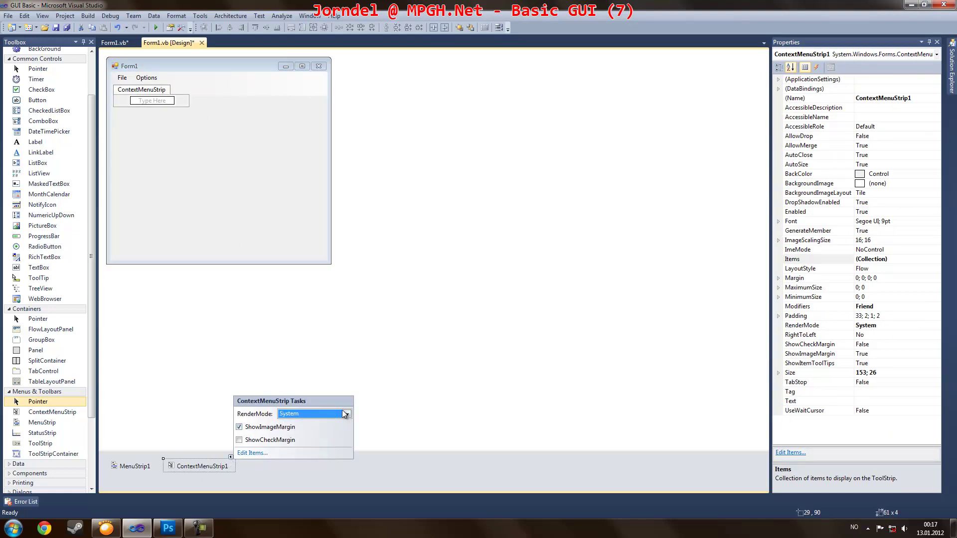
{"action": "left_click", "coordinate": [344, 414]}
{"action": "left_click", "coordinate": [305, 432]}
{"action": "left_click", "coordinate": [345, 415]}
{"action": "left_click", "coordinate": [314, 423]}
{"action": "left_click", "coordinate": [240, 441]}
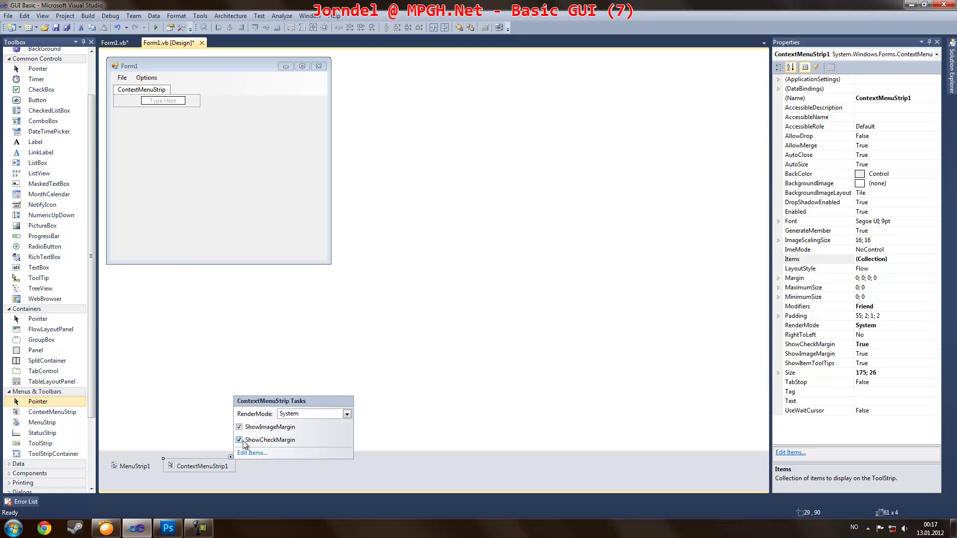
{"action": "left_click", "coordinate": [240, 441]}
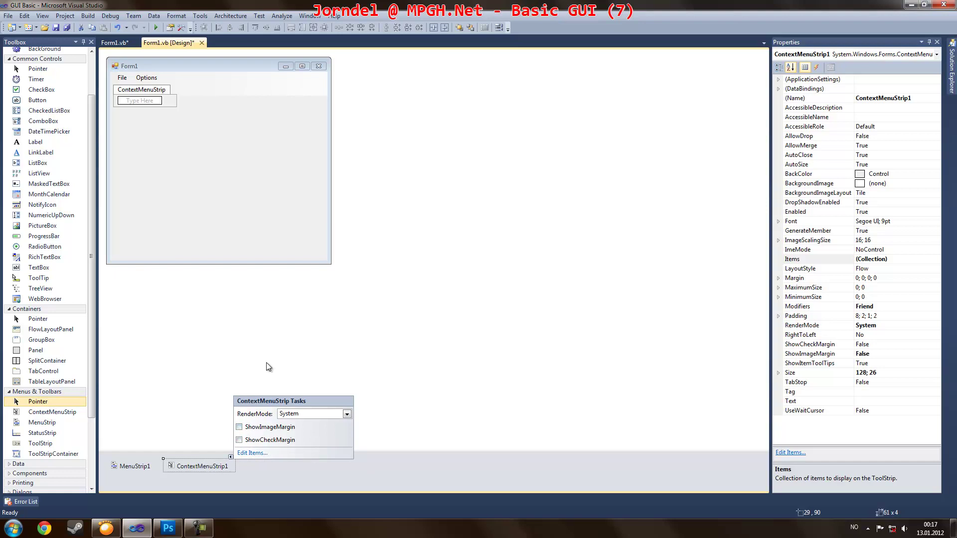
{"action": "left_click", "coordinate": [169, 136]}
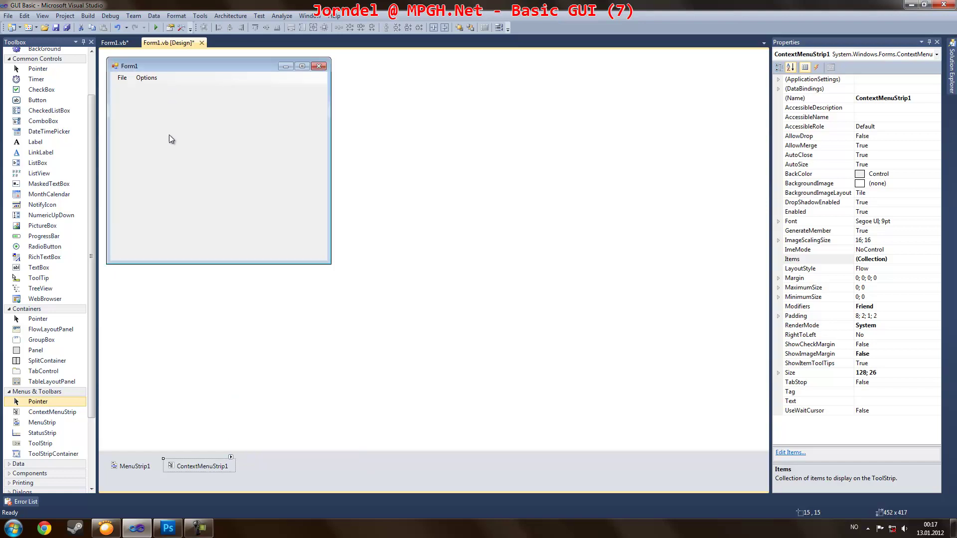
Enter the first context menu item as 'Search Web:', then rename it to Copy All
{"action": "left_click", "coordinate": [192, 465]}
{"action": "left_click", "coordinate": [136, 105]}
{"action": "type", "text": "Search"}
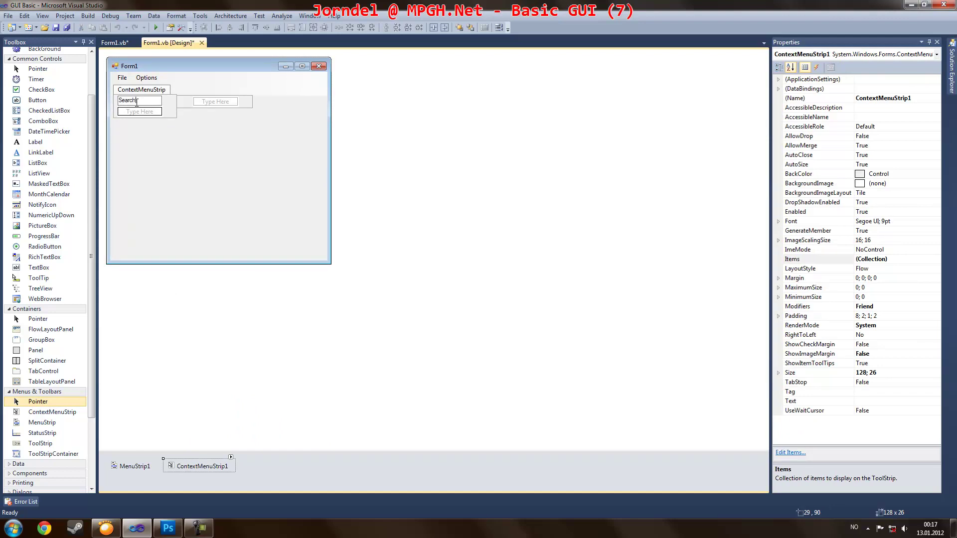
{"action": "type", "text": " Web:"}
{"action": "left_click", "coordinate": [157, 112]}
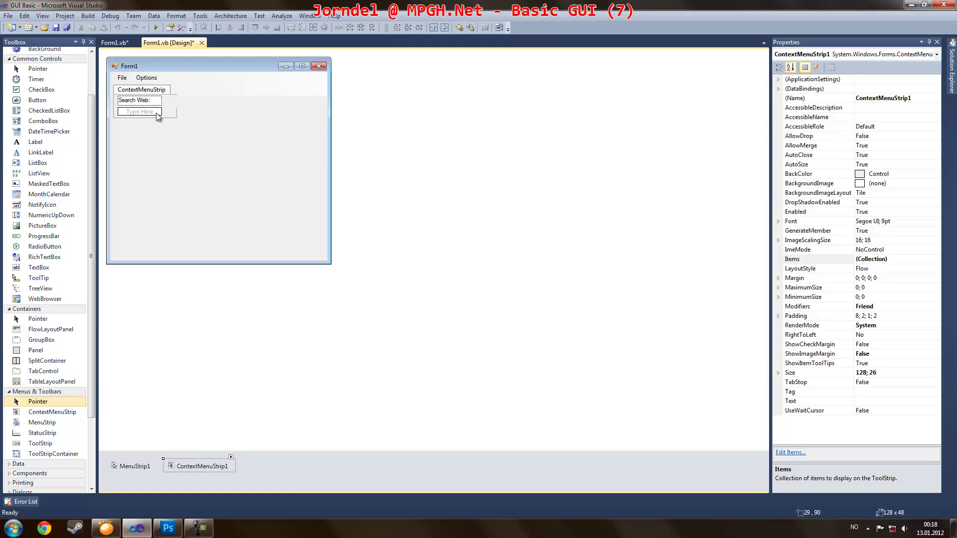
{"action": "left_click", "coordinate": [151, 102]}
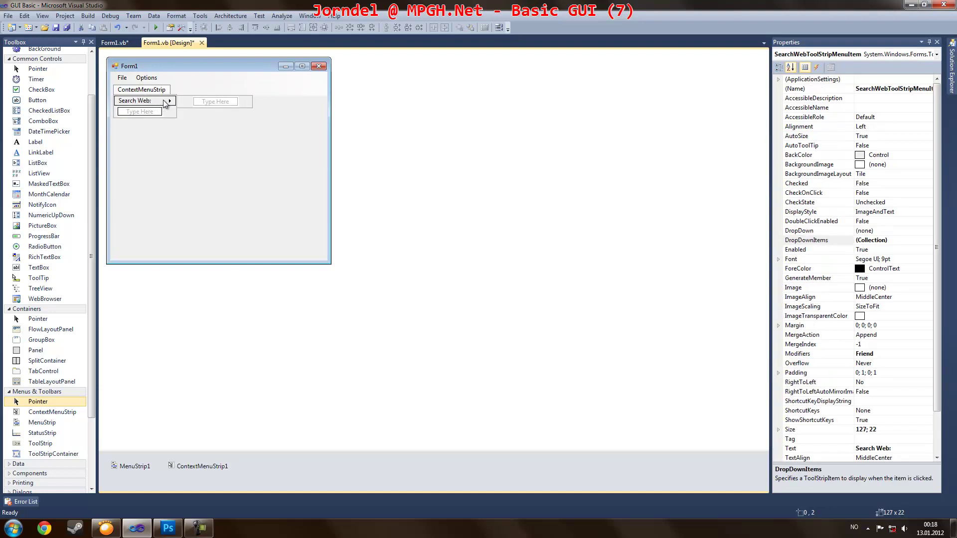
{"action": "left_click", "coordinate": [170, 103]}
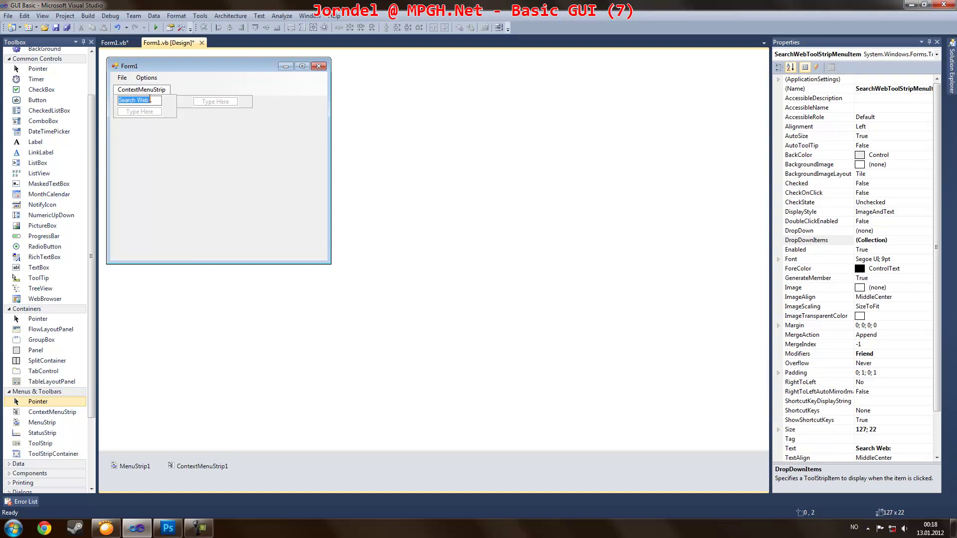
{"action": "key", "text": "BackSpace"}
{"action": "type", "text": "D"}
{"action": "key", "text": "BackSpace"}
{"action": "key", "text": "BackSpace"}
{"action": "key", "text": "BackSpace"}
{"action": "type", "text": "Cop"}
Insert a separator below Copy All and add an Exit Now item under it
{"action": "left_click", "coordinate": [138, 112]}
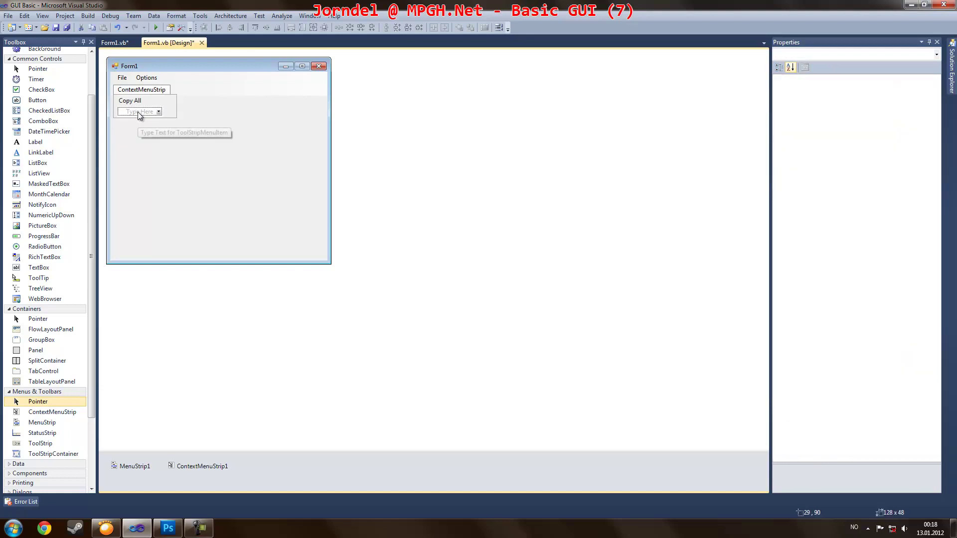
{"action": "left_click", "coordinate": [150, 101]}
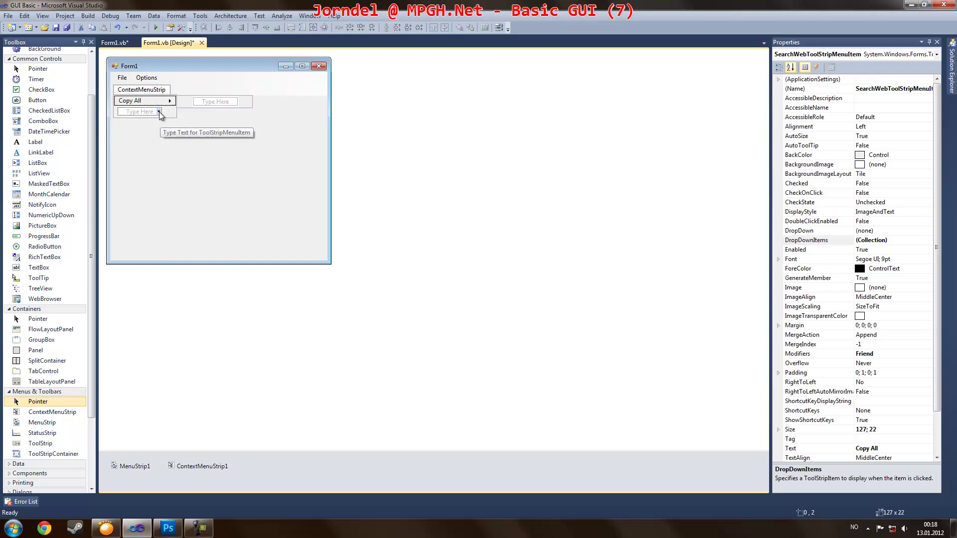
{"action": "left_click", "coordinate": [158, 111]}
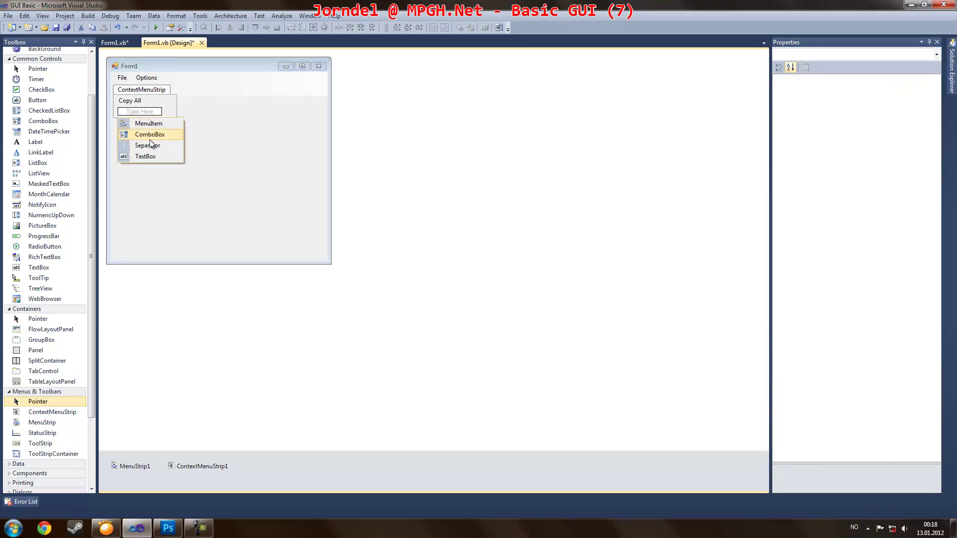
{"action": "left_click", "coordinate": [148, 145]}
{"action": "left_click", "coordinate": [136, 116]}
{"action": "type", "text": "Exit"}
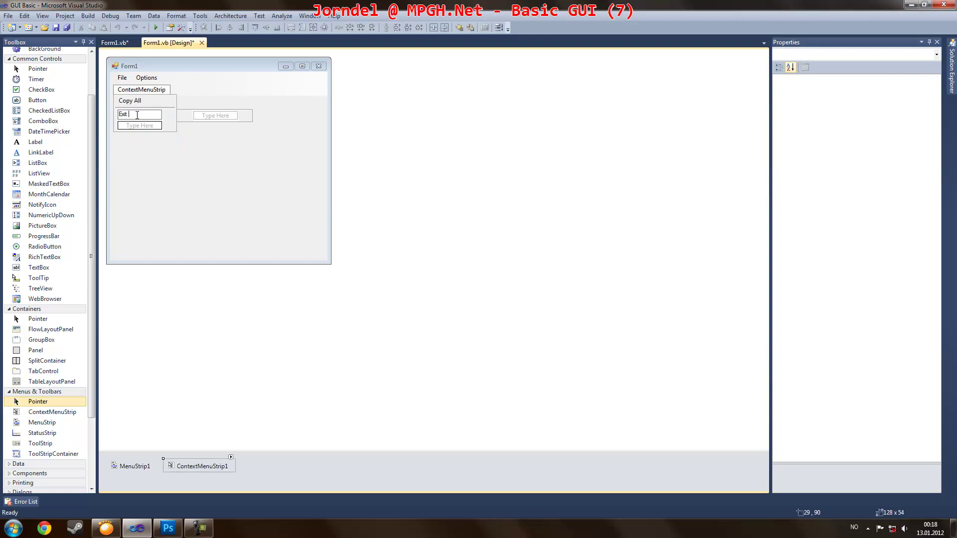
{"action": "type", "text": "Now"}
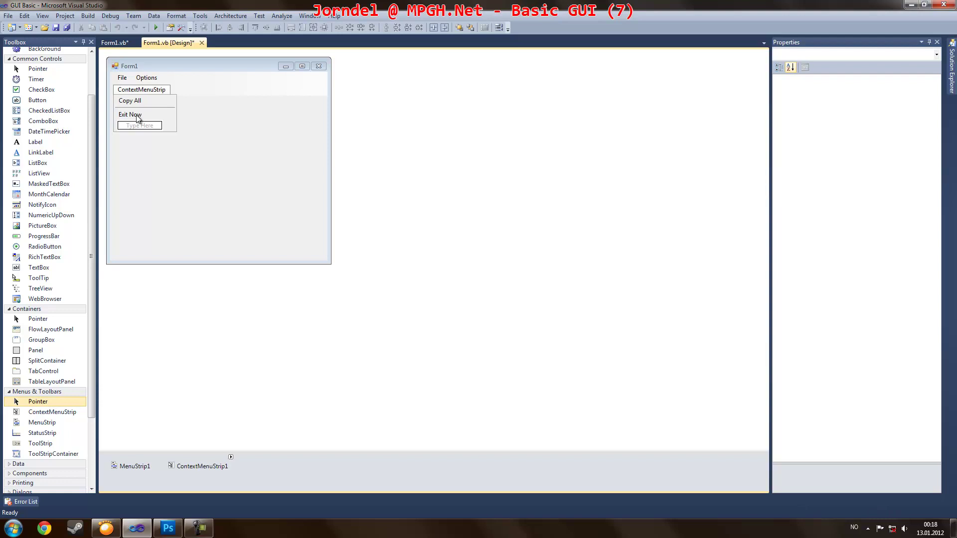
{"action": "left_click", "coordinate": [168, 157]}
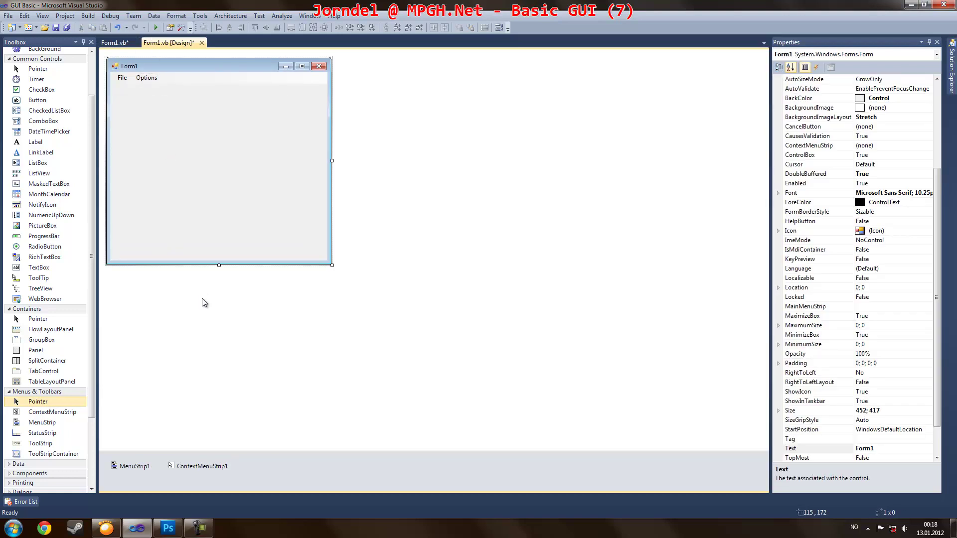
Create the Form1_MouseDown handler from the MouseDown entry in the Properties Events list
{"action": "left_click", "coordinate": [817, 67]}
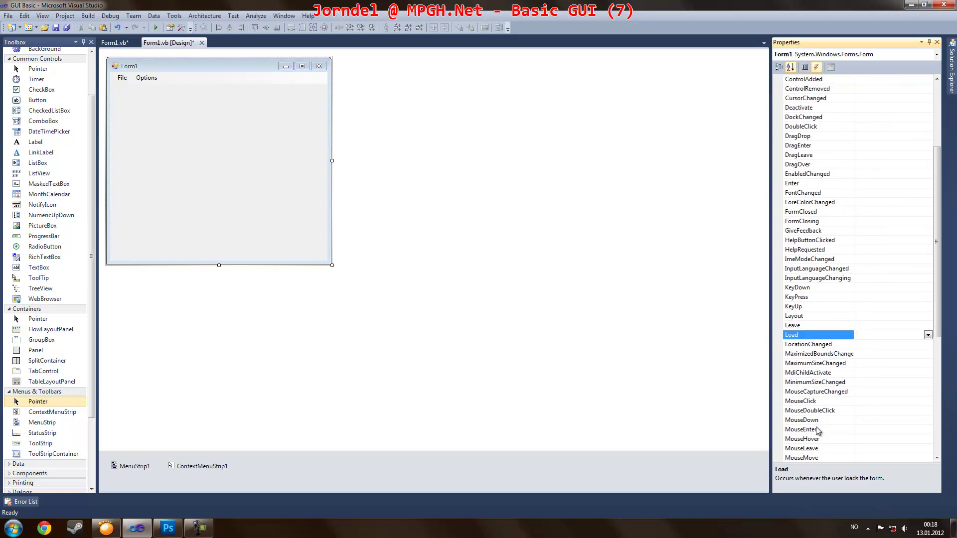
{"action": "left_click", "coordinate": [867, 421]}
{"action": "key", "text": "Return"}
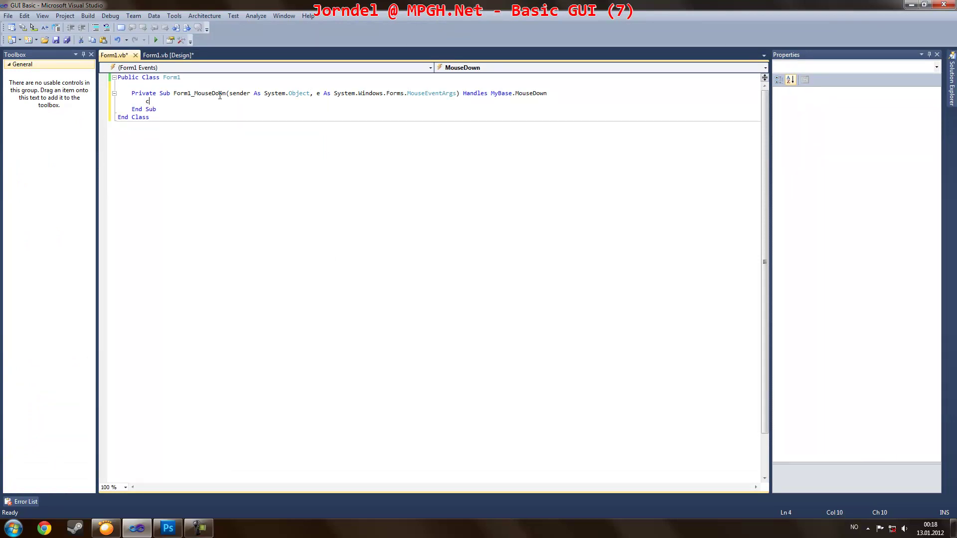
{"action": "type", "text": "c"}
Write 'If e.Button = Windows.Forms.MouseButtons.Right Then ContextMenuStrip1.Show(Cursor.Position)' in the handler
{"action": "key", "text": "BackSpace"}
{"action": "key", "text": "Escape"}
{"action": "type", "text": "I"}
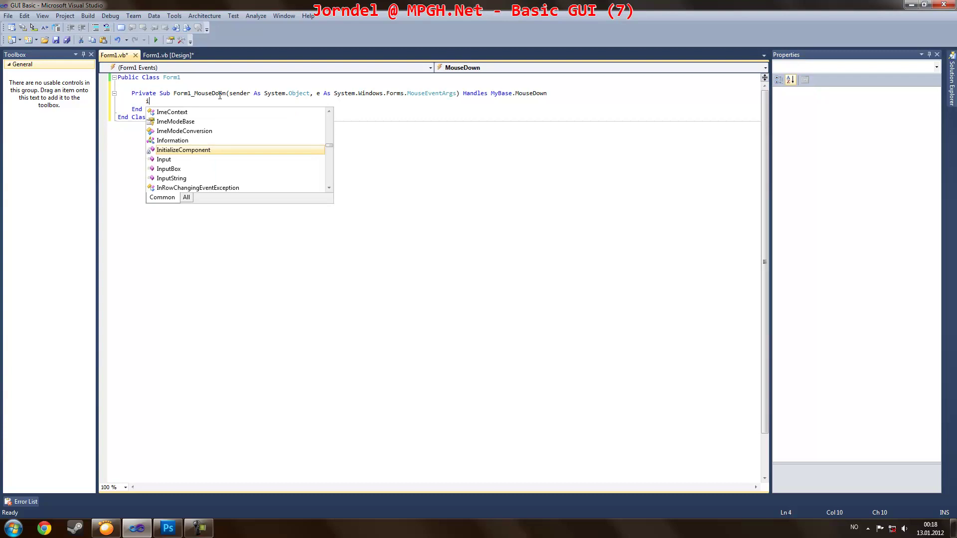
{"action": "type", "text": "f e"}
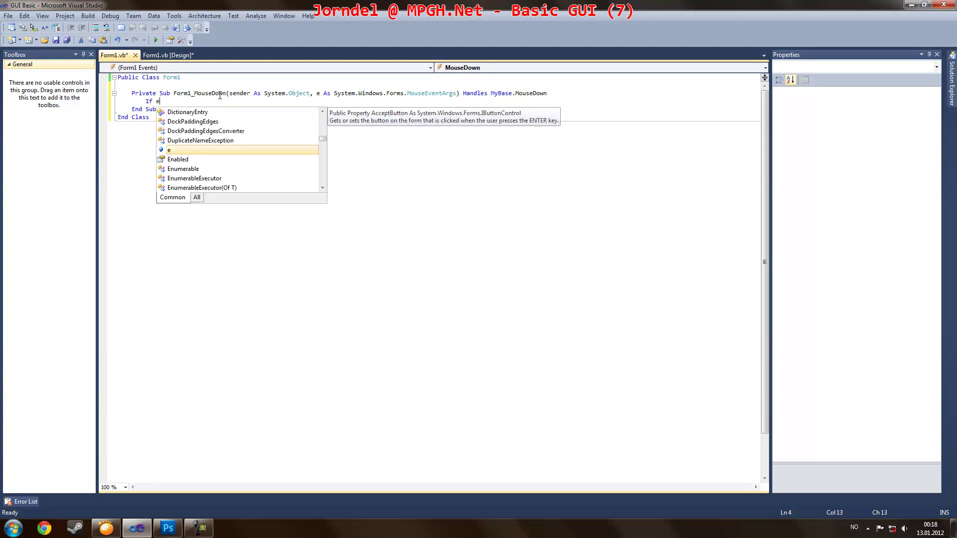
{"action": "type", "text": ".Button"}
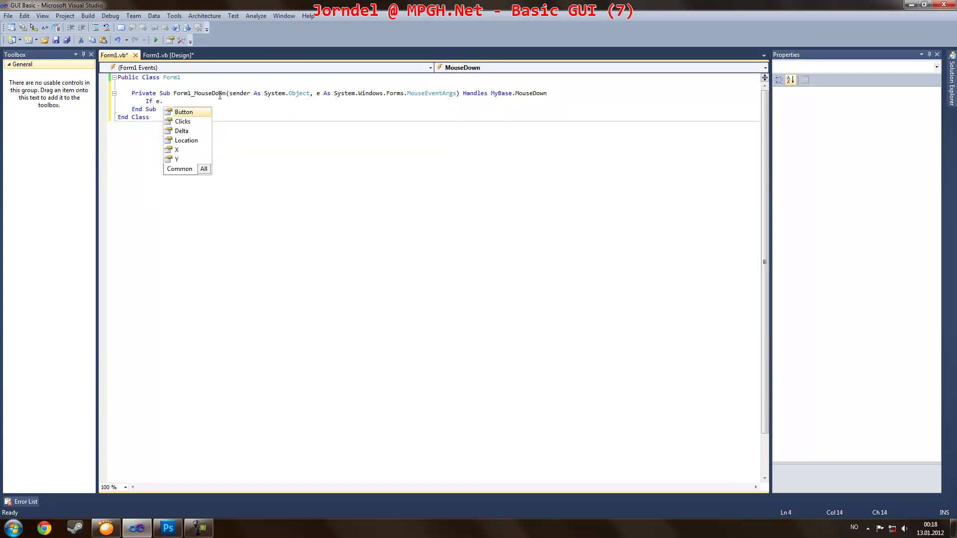
{"action": "type", "text": " ="}
{"action": "key", "text": "Down"}
{"action": "key", "text": "Down"}
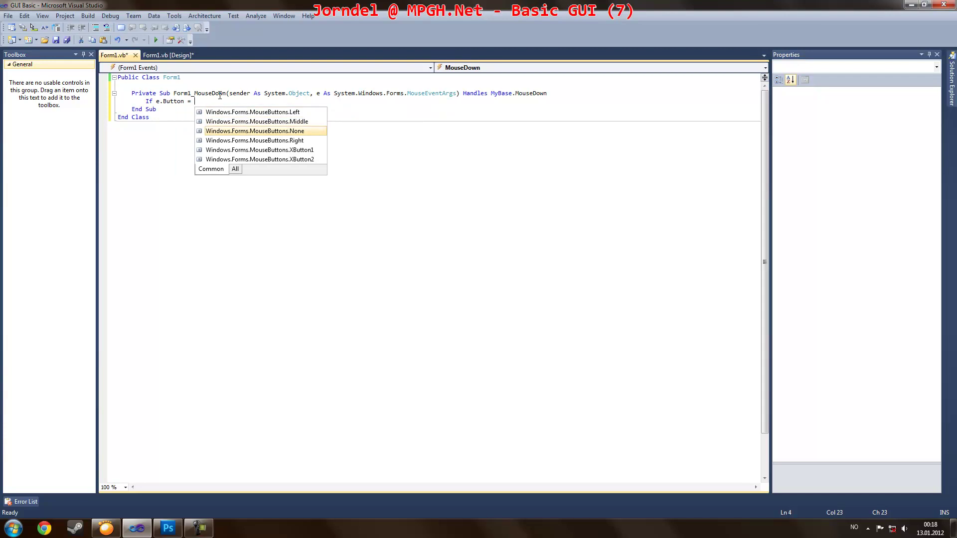
{"action": "key", "text": "Down"}
{"action": "type", "text": "then "}
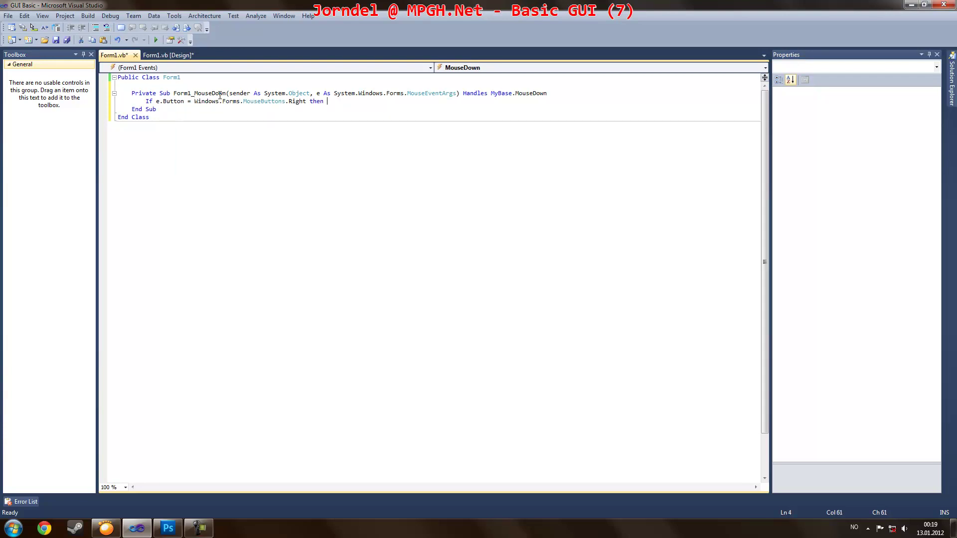
{"action": "type", "text": "con"}
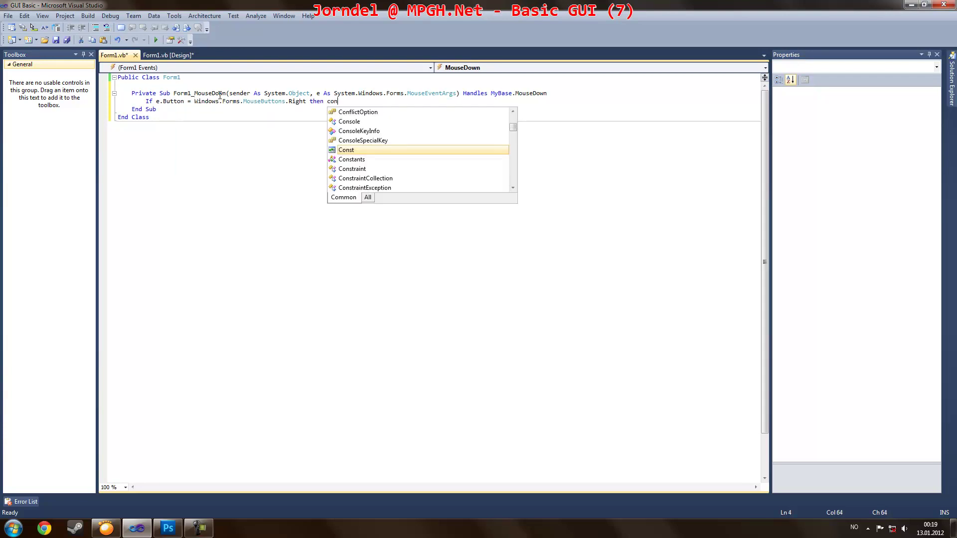
{"action": "type", "text": "textMenuStrip1."}
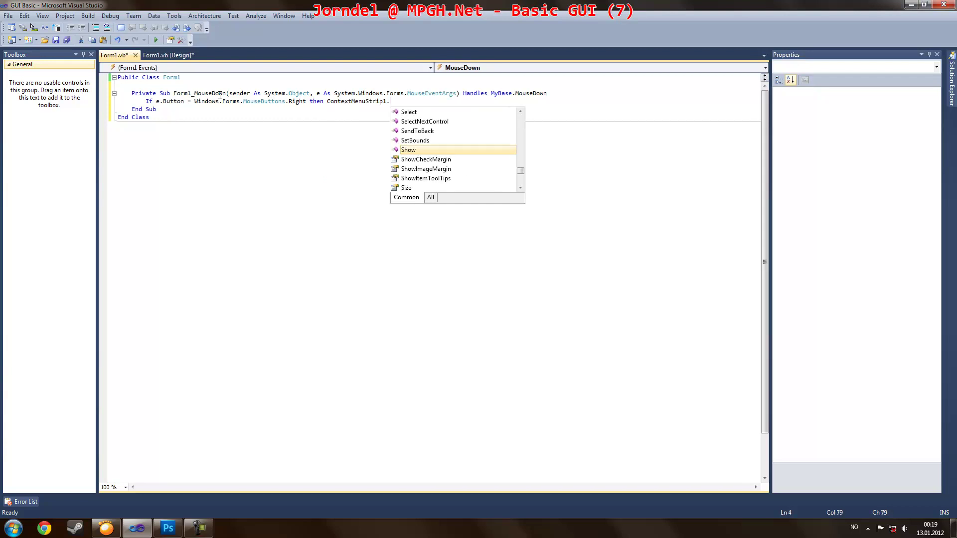
{"action": "key", "text": "Tab"}
{"action": "type", "text": "("}
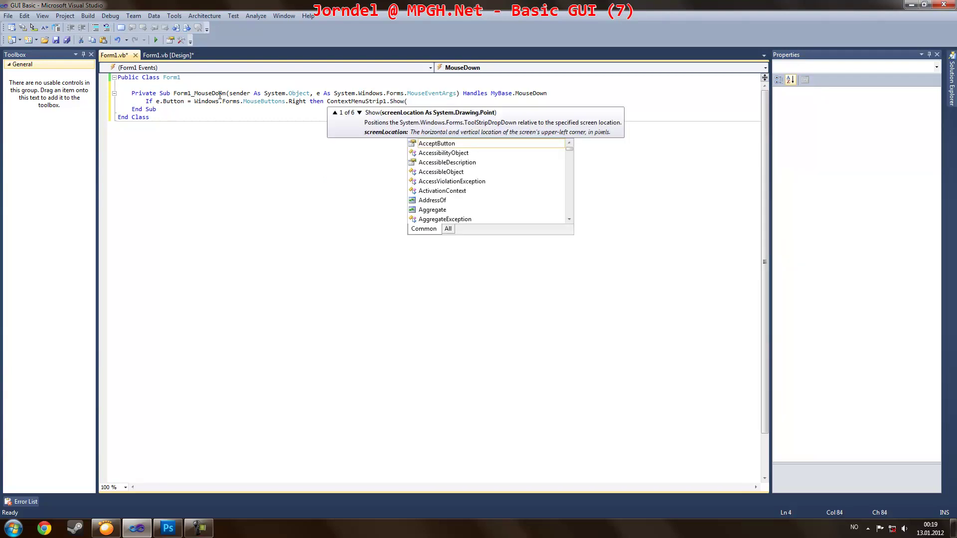
{"action": "type", "text": "curs"}
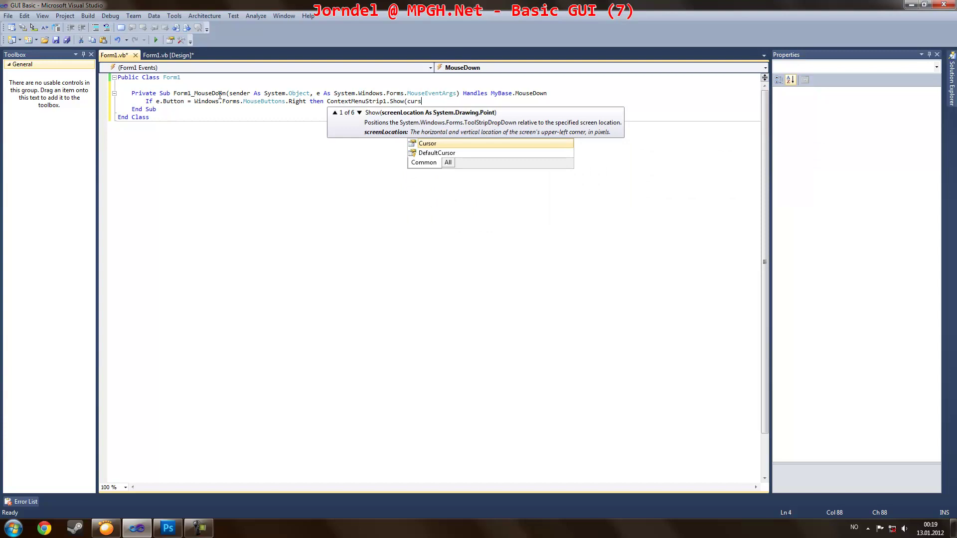
{"action": "type", "text": ".p)"}
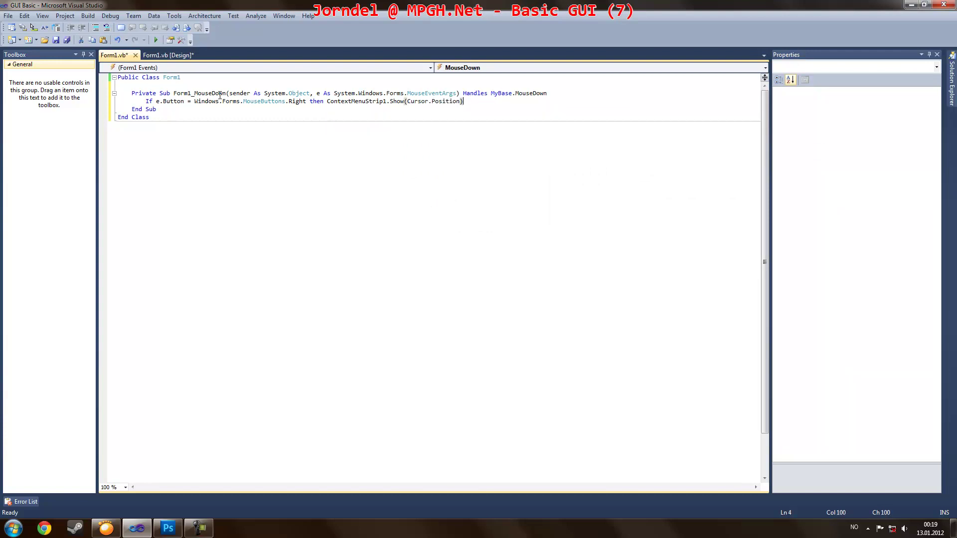
Run the application and try its File menu in the running form
{"action": "left_click", "coordinate": [155, 39]}
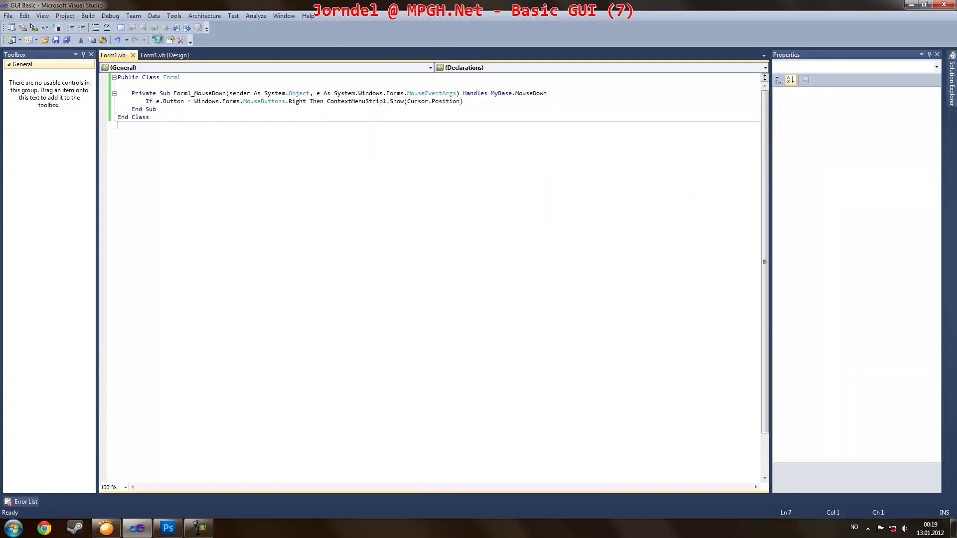
{"action": "left_click_drag", "start_coordinate": [164, 103], "coordinate": [281, 106]}
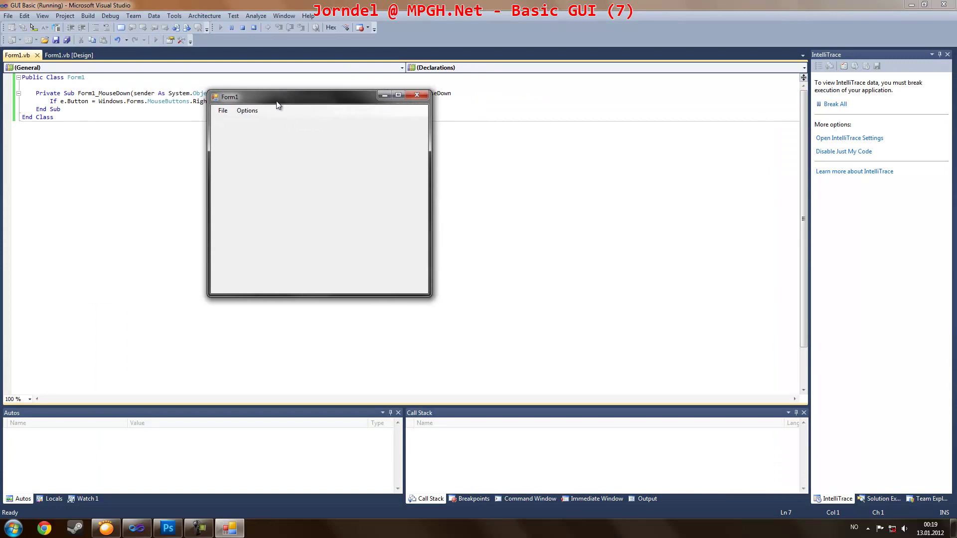
{"action": "left_click", "coordinate": [222, 110]}
{"action": "left_click", "coordinate": [240, 131]}
{"action": "left_click", "coordinate": [344, 438]}
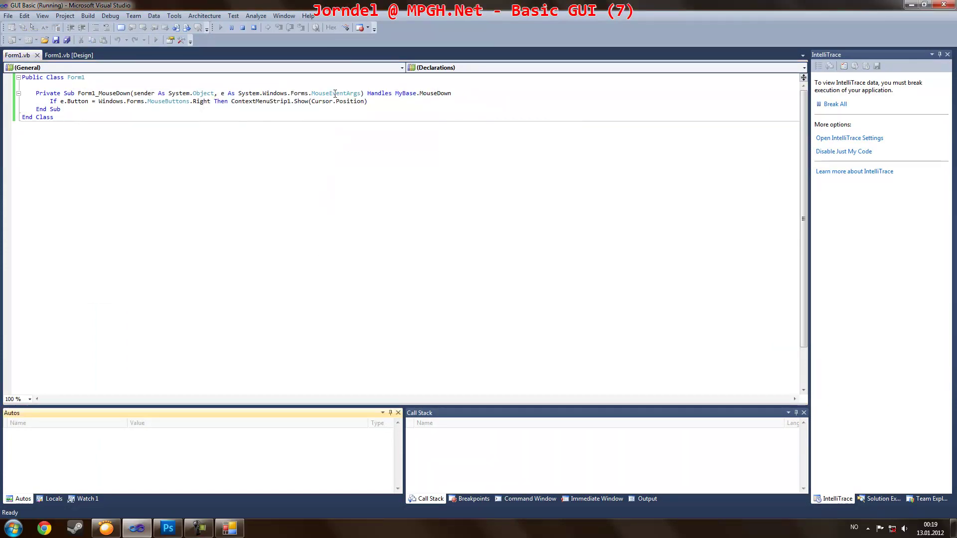
{"action": "left_click", "coordinate": [230, 528]}
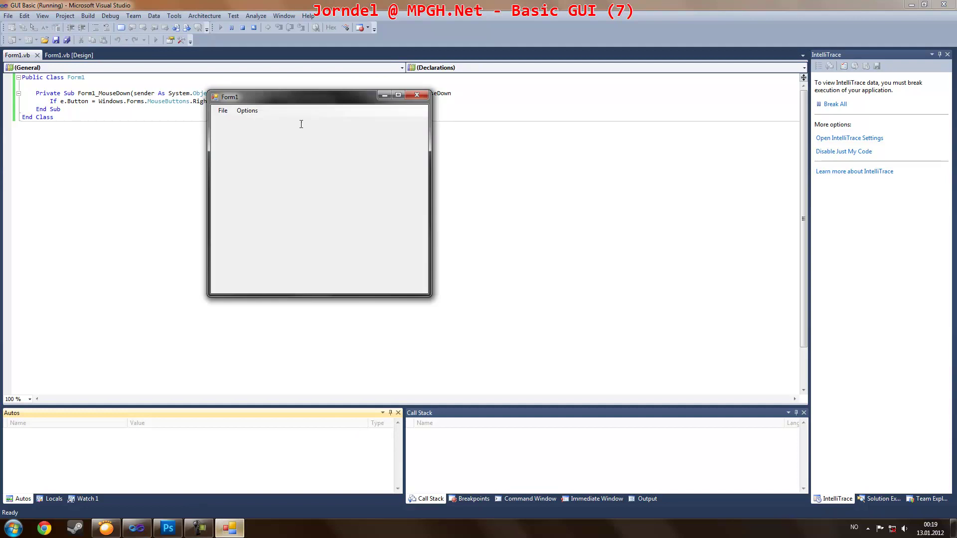
Test the File, Options and right-click context menus, then stop the app
{"action": "left_click", "coordinate": [225, 110]}
{"action": "mouse_move", "coordinate": [238, 121]}
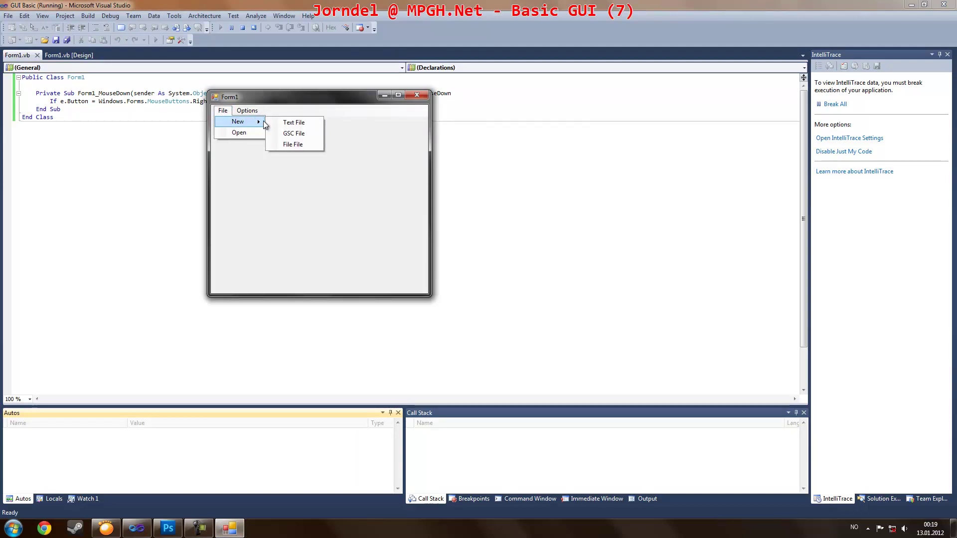
{"action": "left_click", "coordinate": [242, 110]}
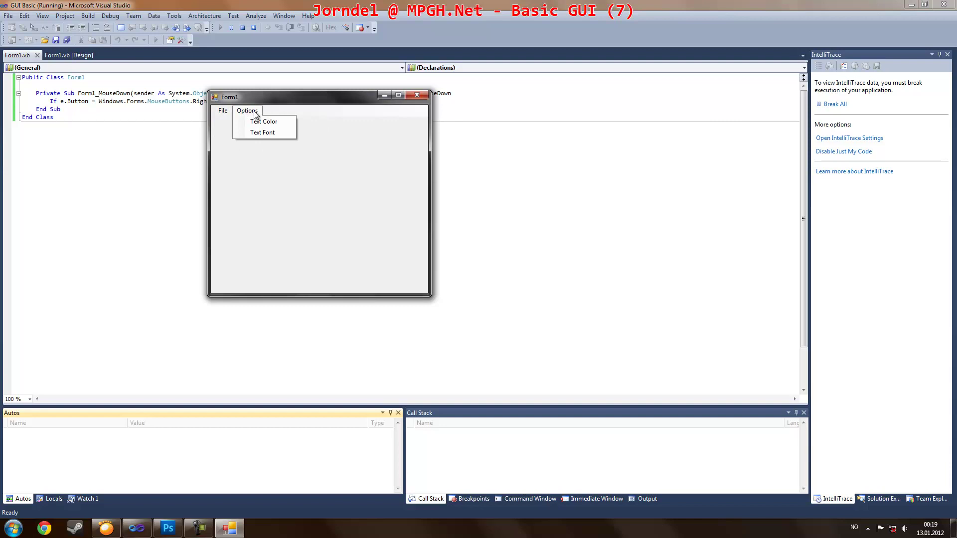
{"action": "left_click", "coordinate": [273, 195]}
{"action": "right_click", "coordinate": [260, 131]}
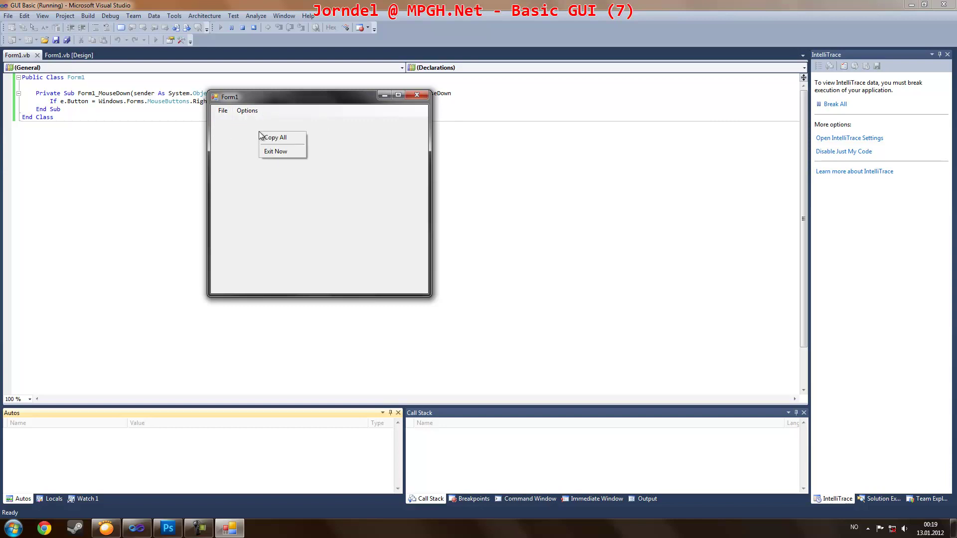
{"action": "left_click", "coordinate": [286, 154]}
{"action": "right_click", "coordinate": [295, 200]}
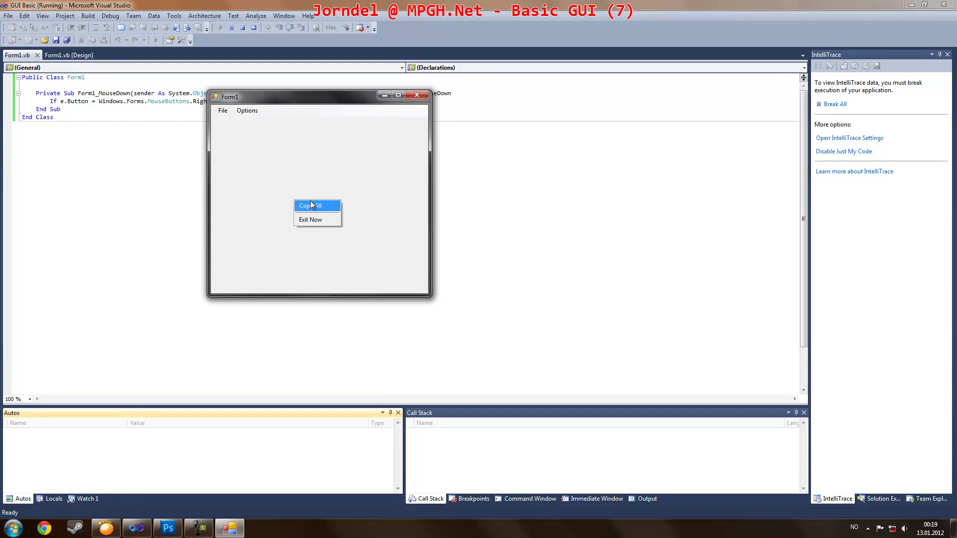
{"action": "left_click", "coordinate": [243, 28]}
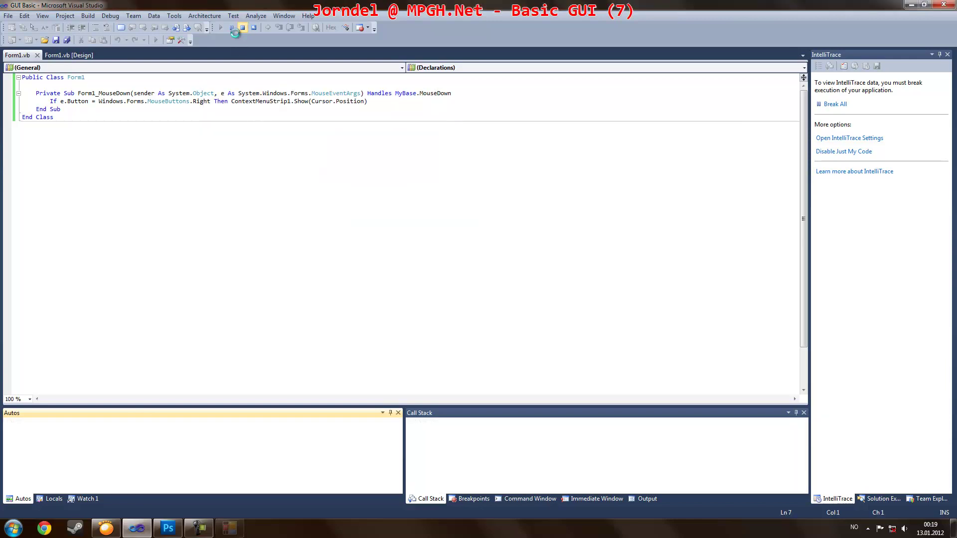
Give Exit Now a Click handler containing End, then rerun and quit via Exit Now
{"action": "left_click", "coordinate": [163, 44]}
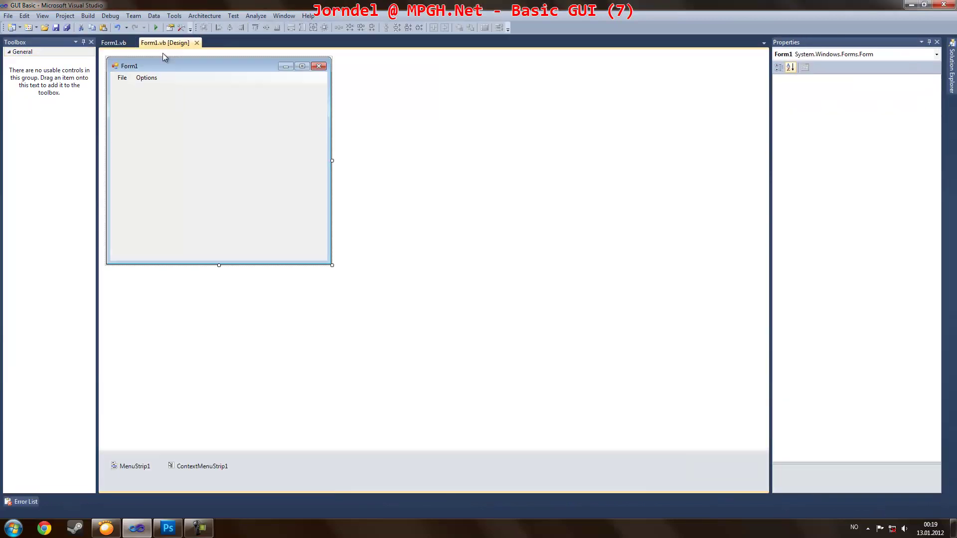
{"action": "left_click", "coordinate": [198, 466]}
{"action": "double_click", "coordinate": [127, 115]}
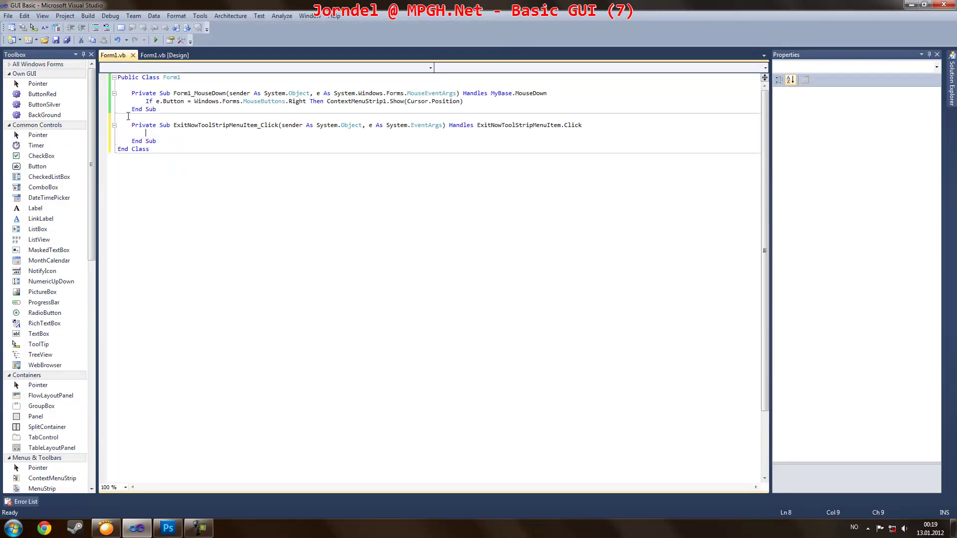
{"action": "type", "text": "end"}
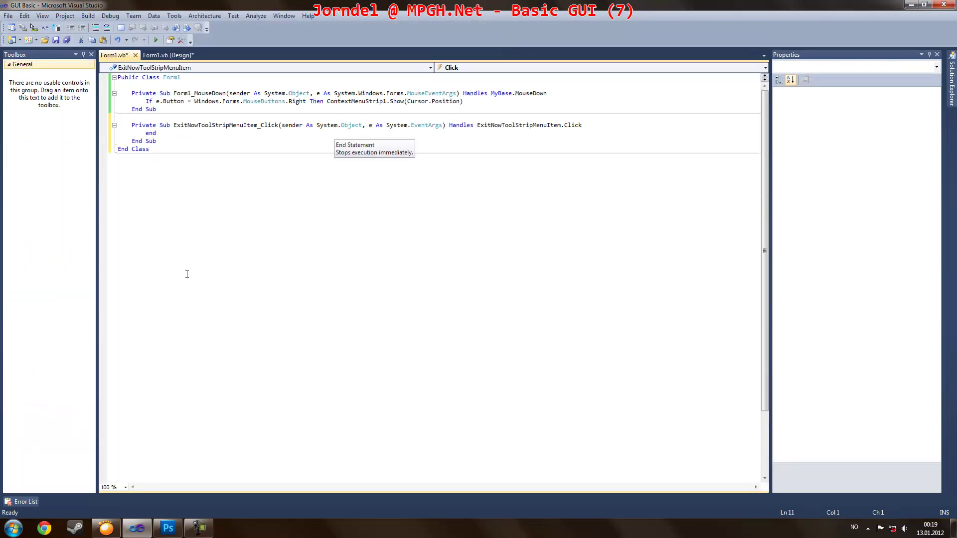
{"action": "left_click", "coordinate": [156, 41]}
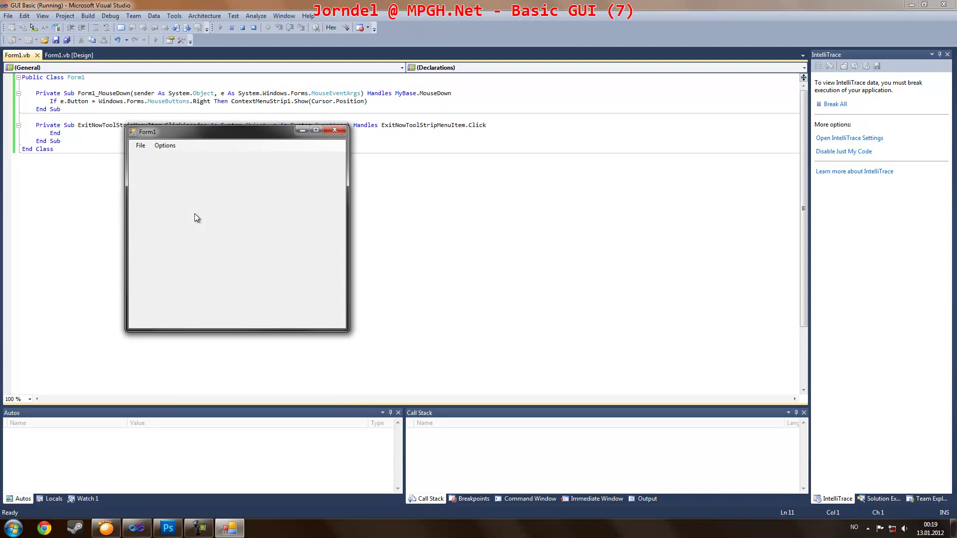
{"action": "left_click", "coordinate": [212, 229]}
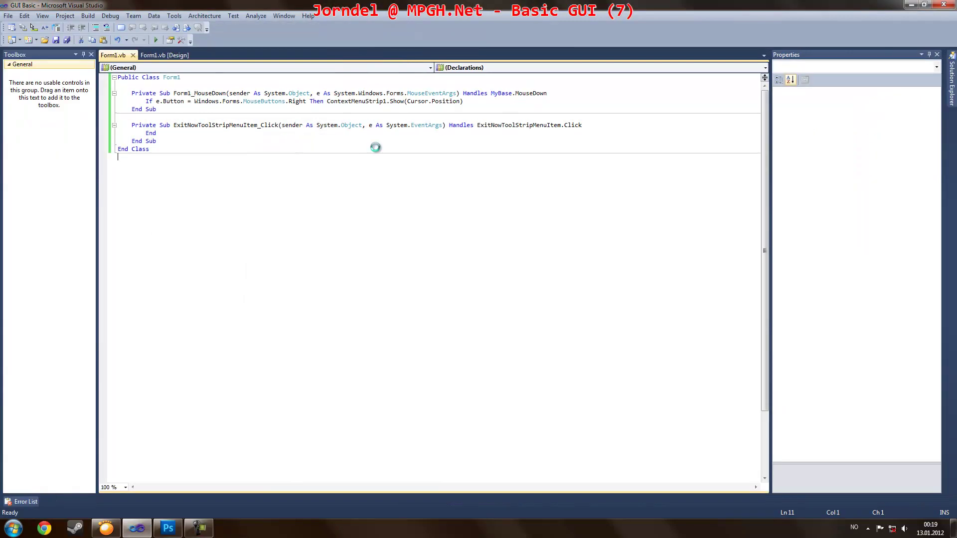
Try Save All but cancel the Save Project dialog, then return to Form1's design view
{"action": "left_click", "coordinate": [68, 39]}
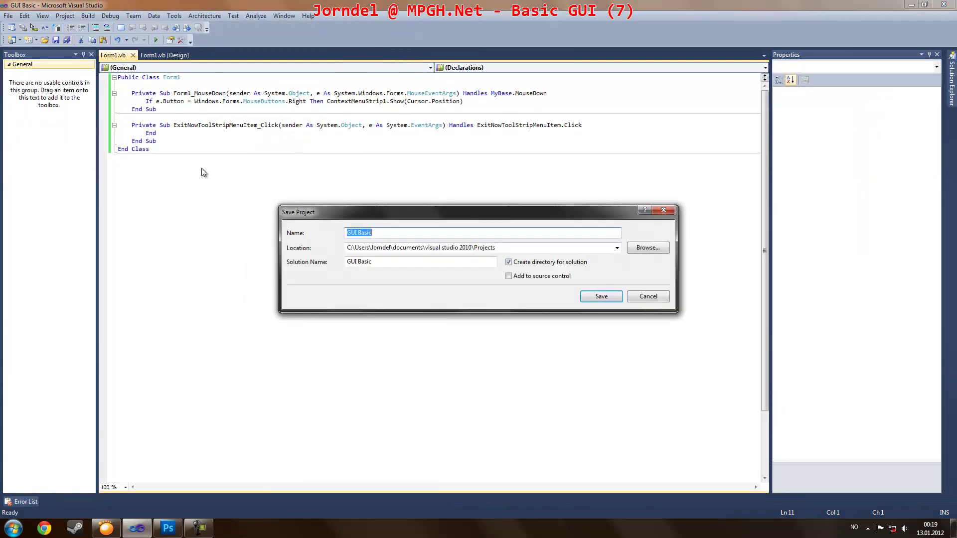
{"action": "left_click", "coordinate": [652, 297]}
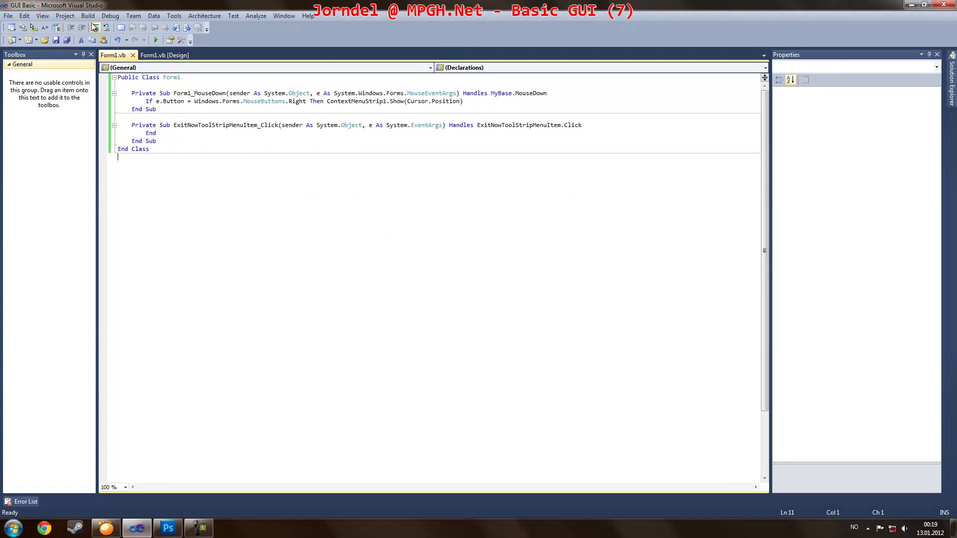
{"action": "left_click", "coordinate": [171, 126]}
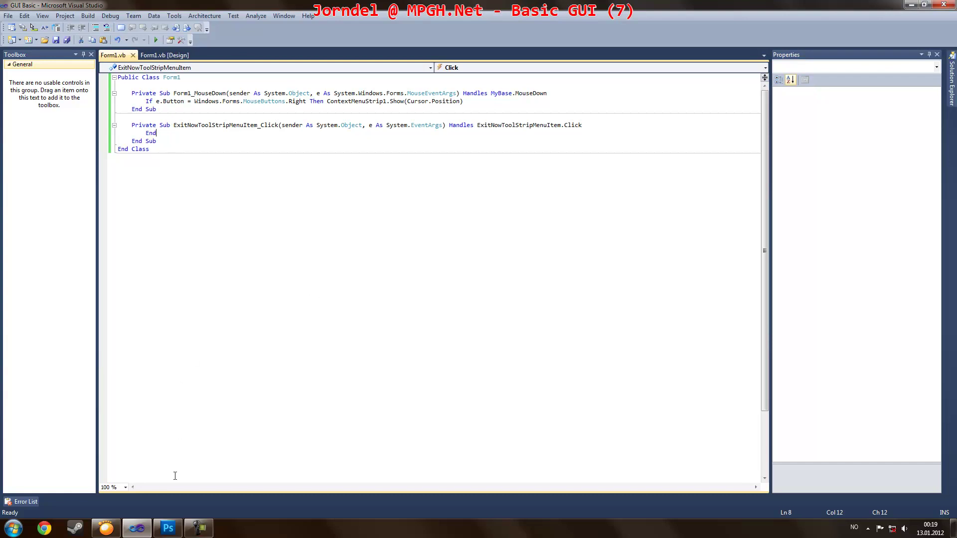
{"action": "left_click", "coordinate": [164, 55]}
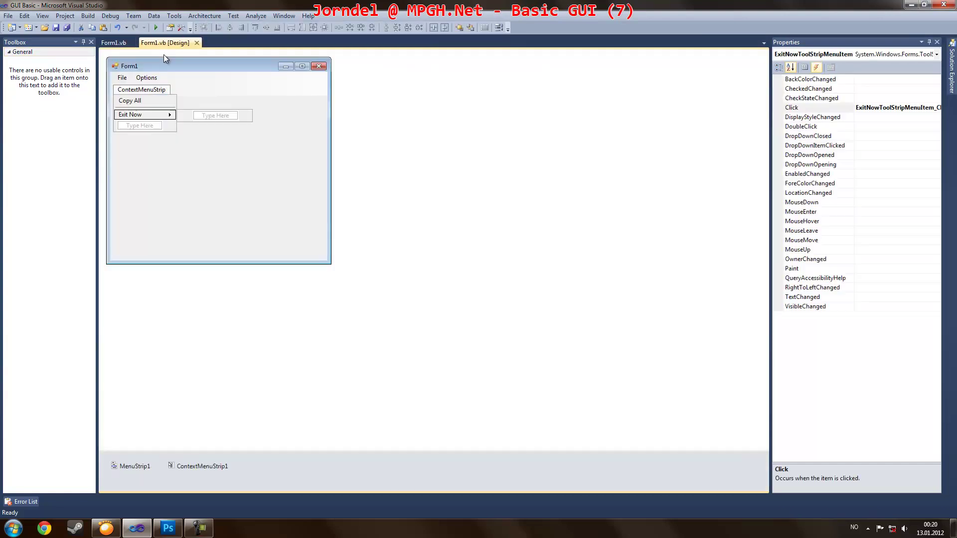